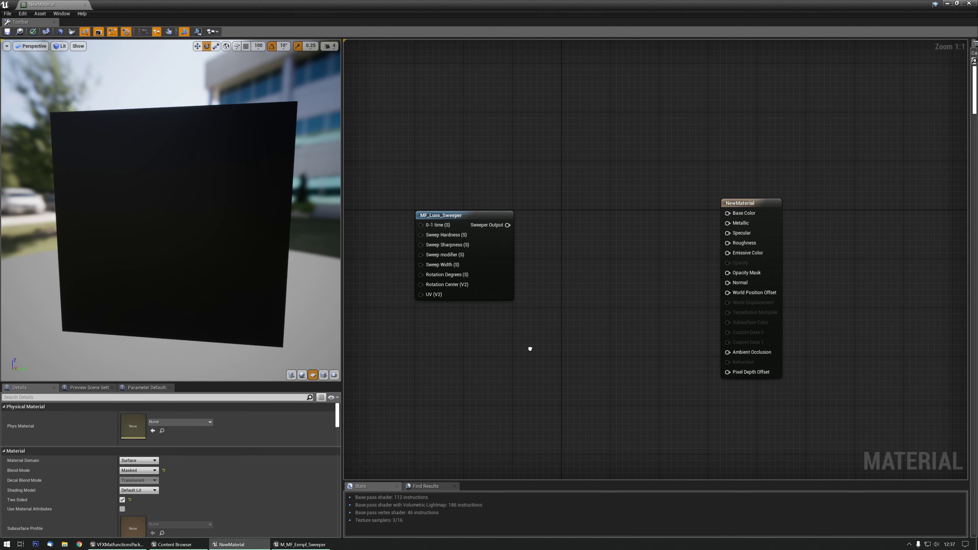
Wire the MF_Luos_Sweeper output into NewMaterial's Emissive Color and reposition the function node.
drag(503, 222, 723, 250)
drag(216, 277, 168, 249)
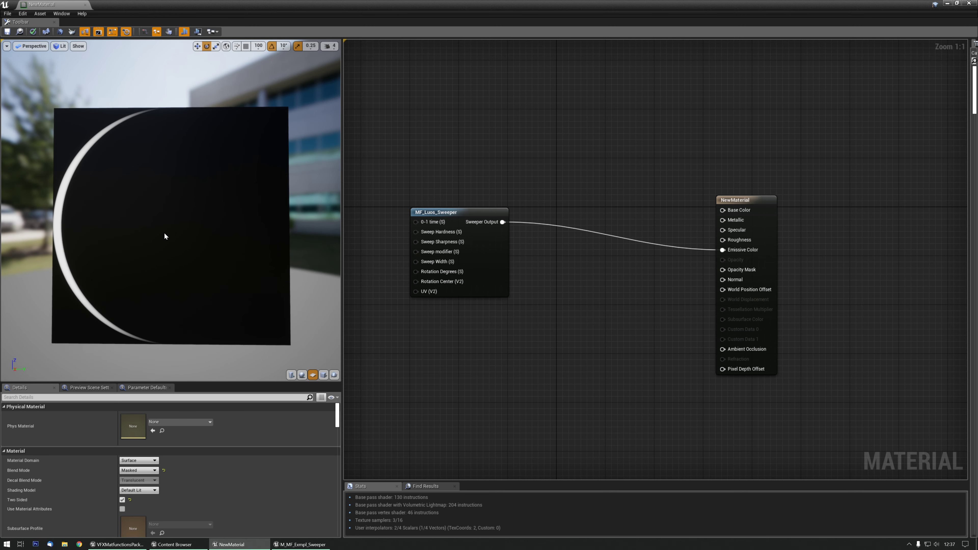
right_drag(450, 210, 528, 183)
drag(529, 183, 547, 207)
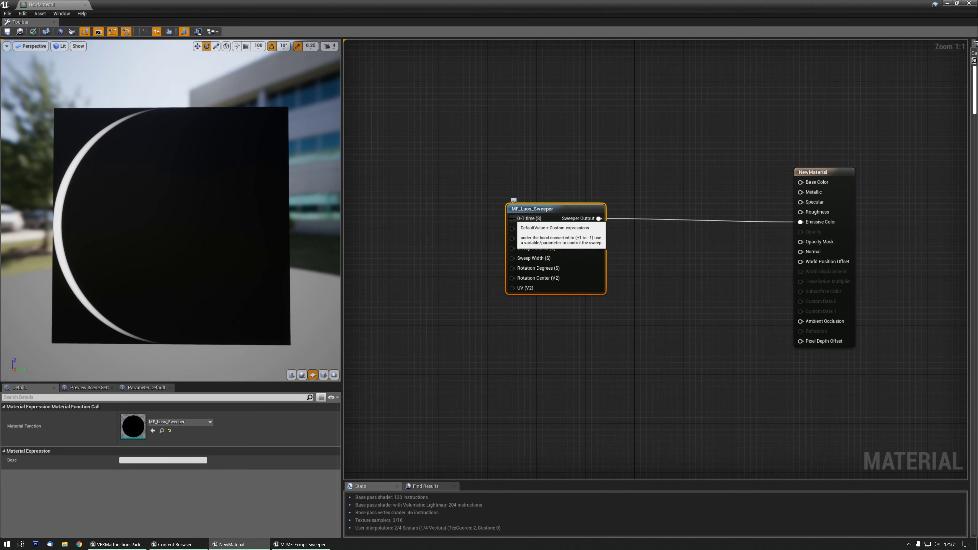
Add a Time node with a fixed period of 1 and wire it into the sweeper's 0-1 time input.
right_drag(455, 219, 474, 222)
right_click(474, 222)
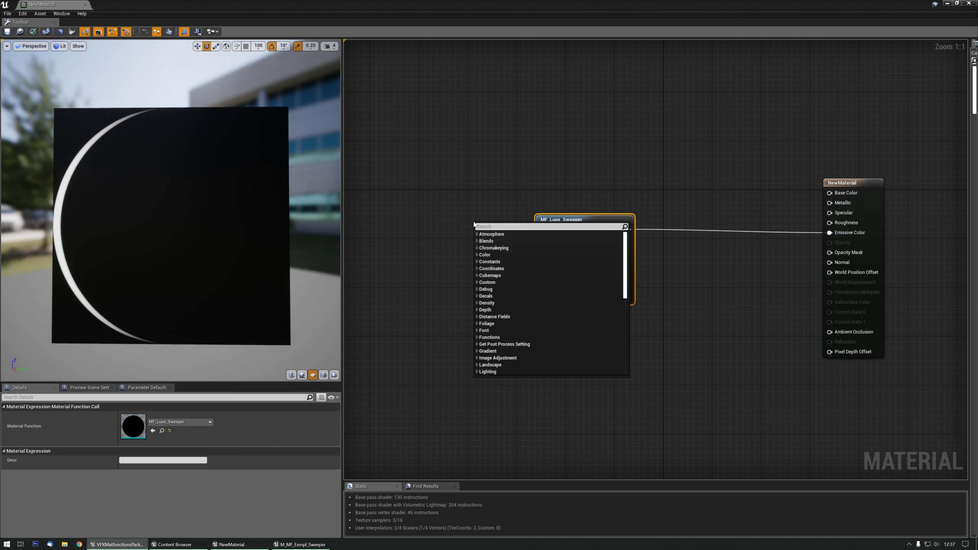
text(time)
key(Return)
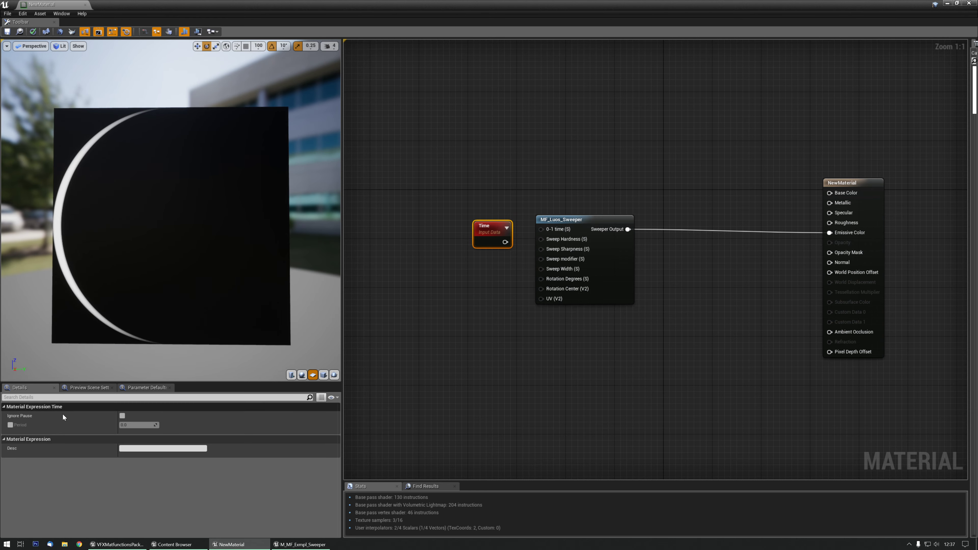
click(10, 424)
click(131, 424)
text(1)
key(Return)
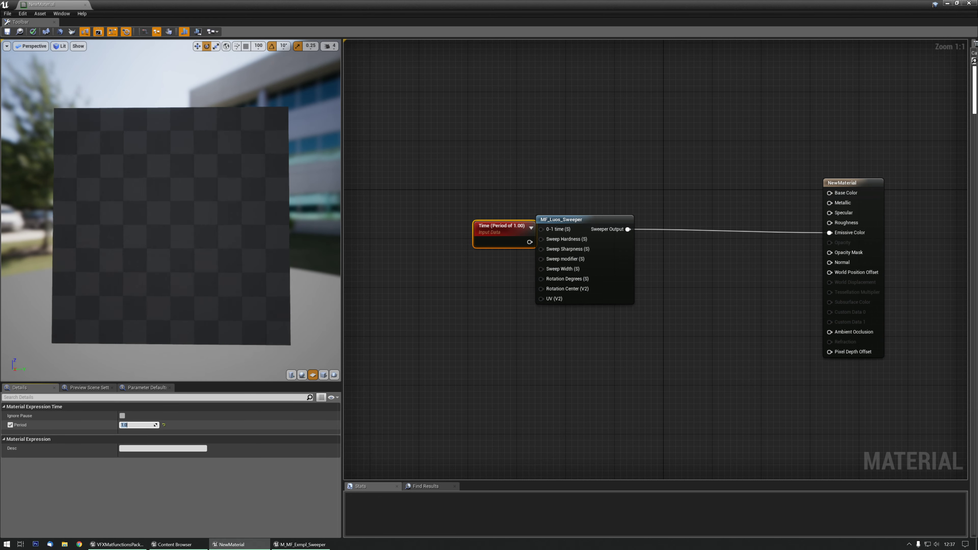
mouse_move(522, 232)
mouse_down()
mouse_move(504, 226)
mouse_move(540, 240)
mouse_move(541, 229)
mouse_up()
Move the Time and sweeper nodes together, then delete the Time node.
ctrl+click(540, 239)
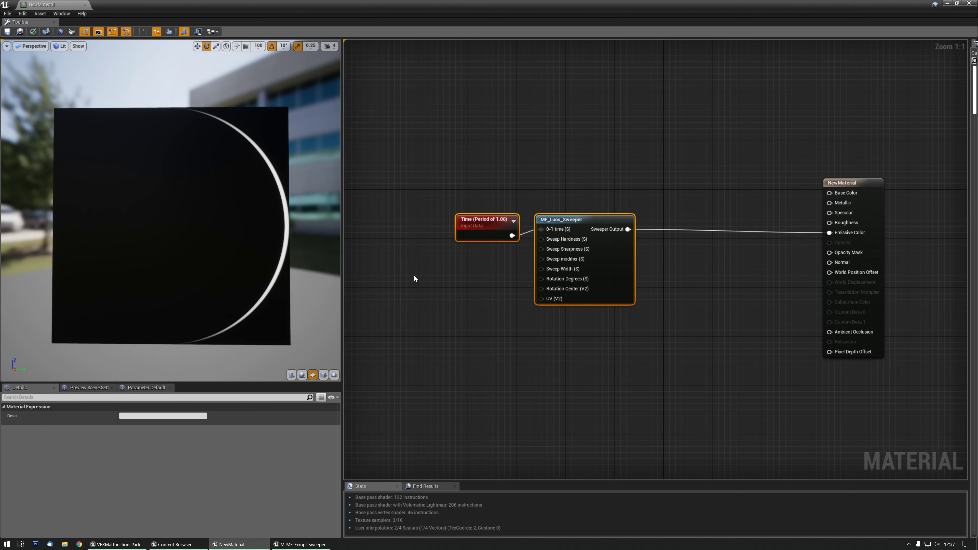
right_drag(457, 268, 490, 291)
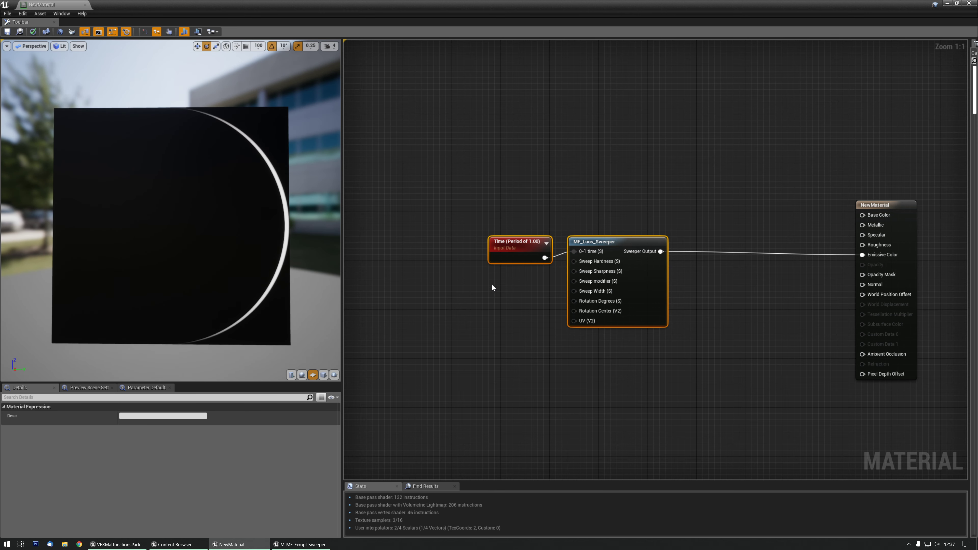
drag(511, 249, 503, 247)
click(502, 247)
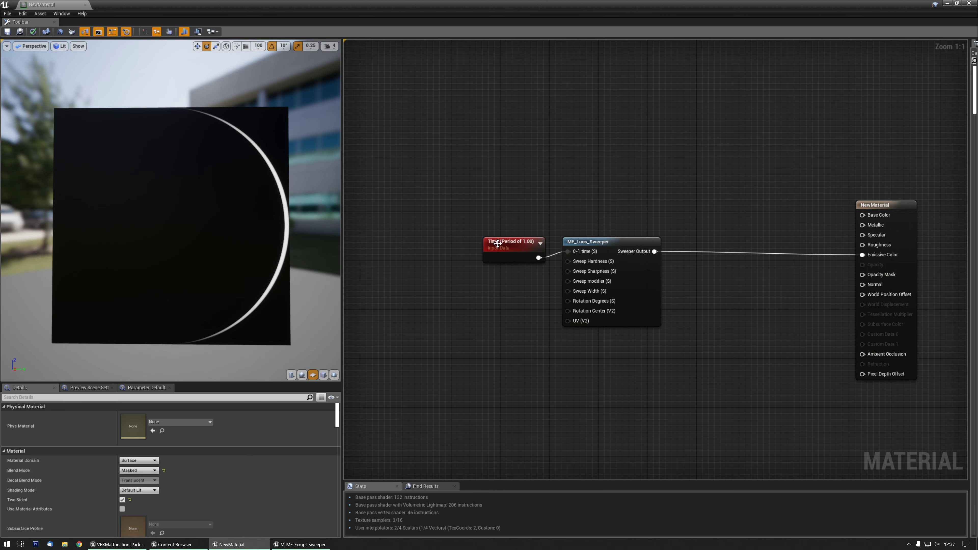
key(Delete)
right_drag(513, 264, 461, 254)
Wire a Constant into Sweep Hardness and set its value to 1, then 0.9.
click(446, 257)
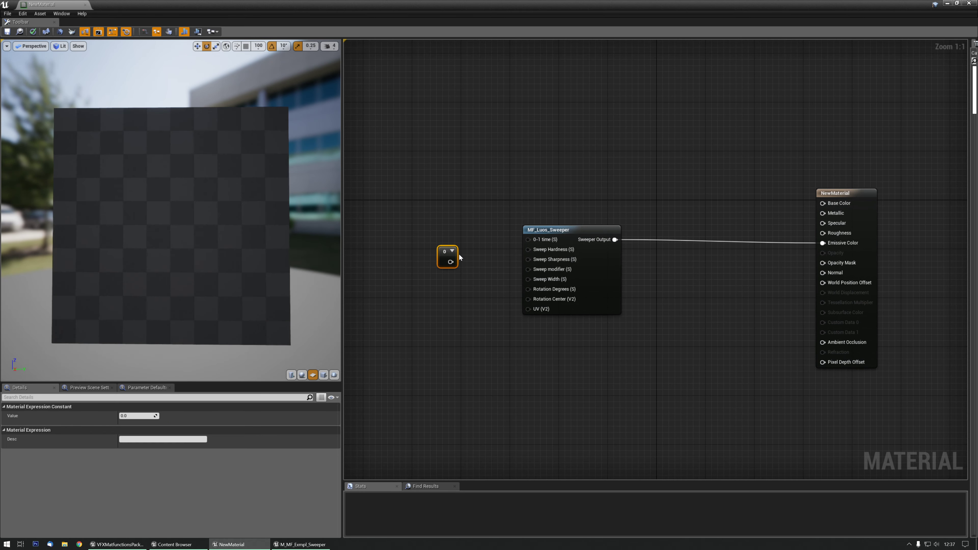
drag(451, 262, 528, 250)
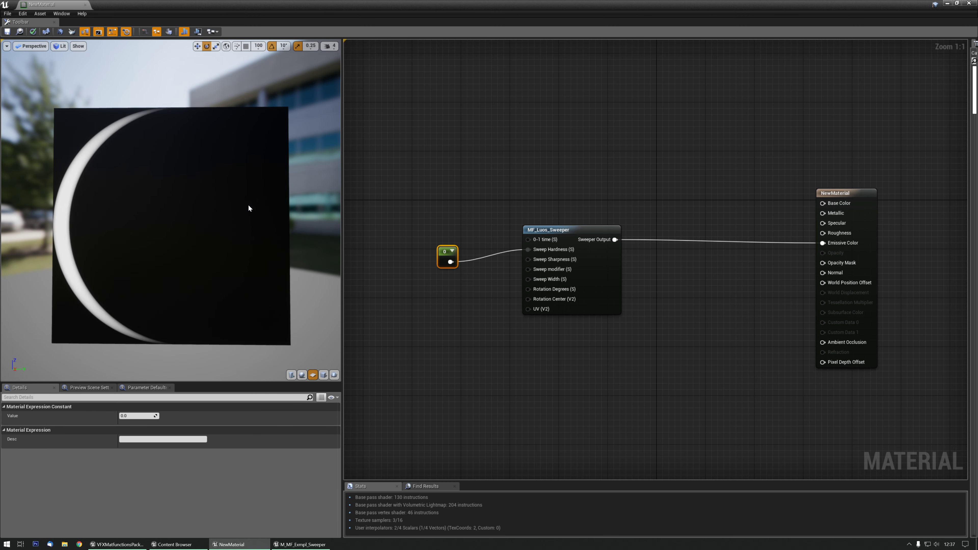
click(137, 416)
text(1)
key(Return)
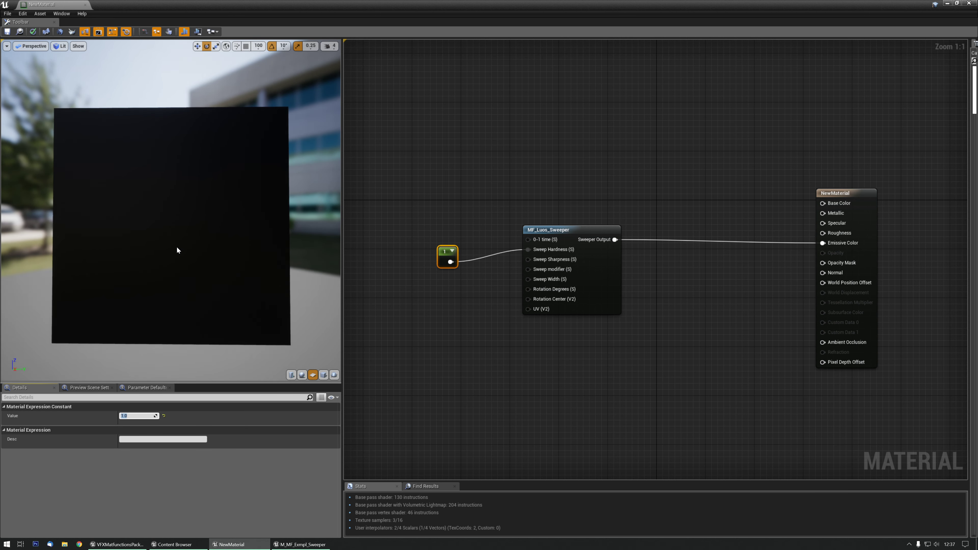
text(0)
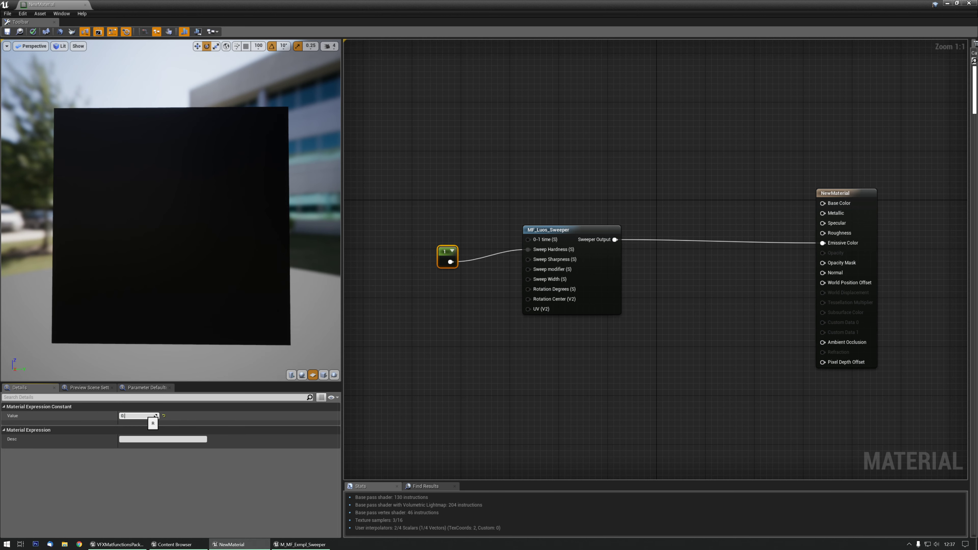
text(.9)
key(Return)
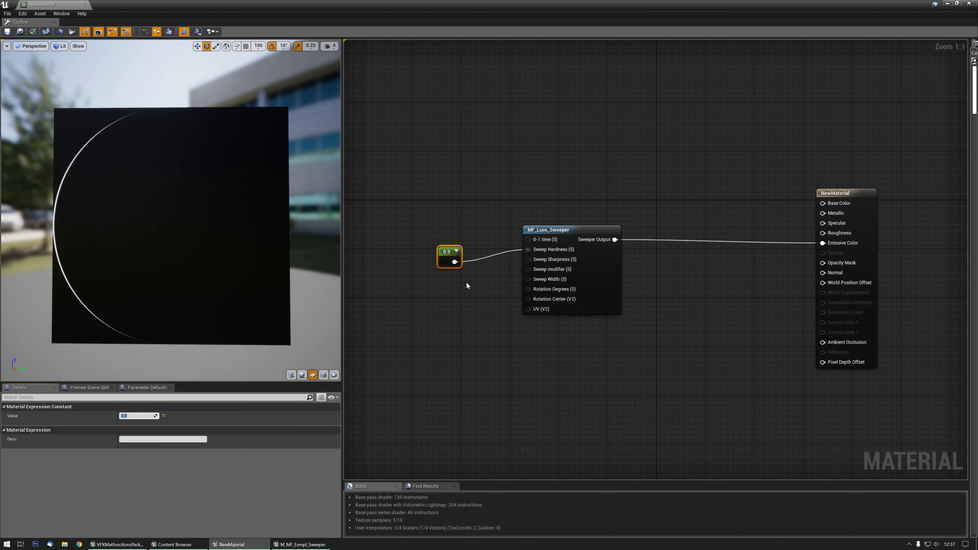
right_drag(467, 285, 454, 283)
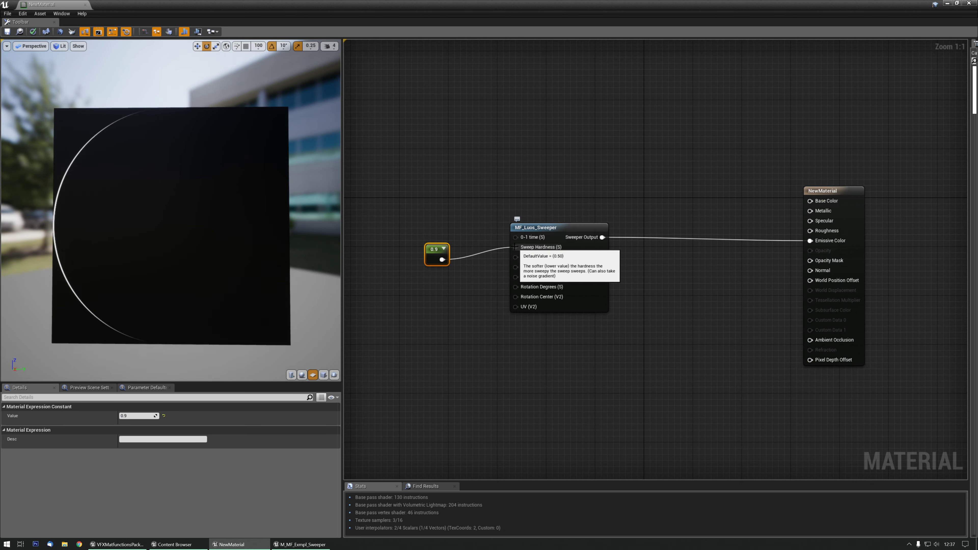
Move the constant's wire to Sweep Sharpness and try values 0, then 1.
ctrl+drag(515, 247, 515, 256)
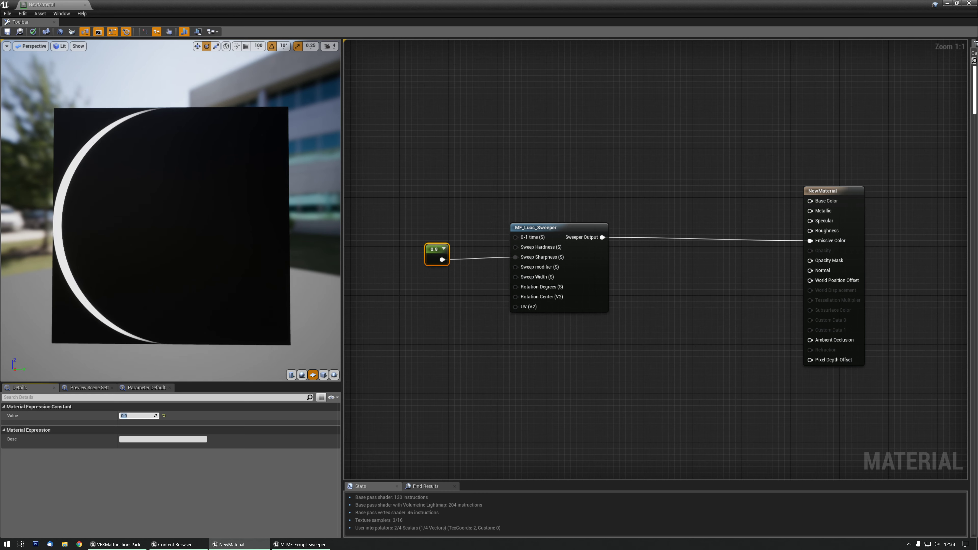
text(0)
key(Return)
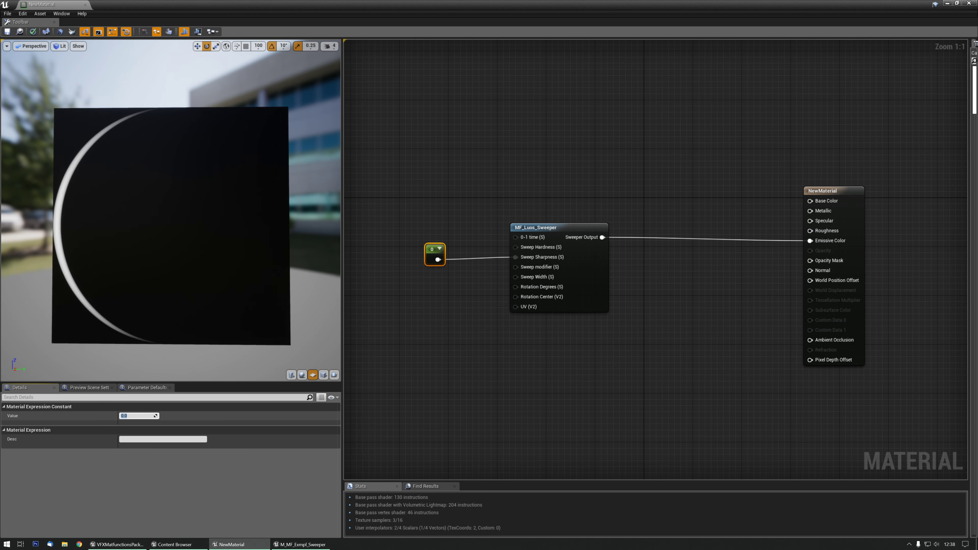
text(1)
key(Return)
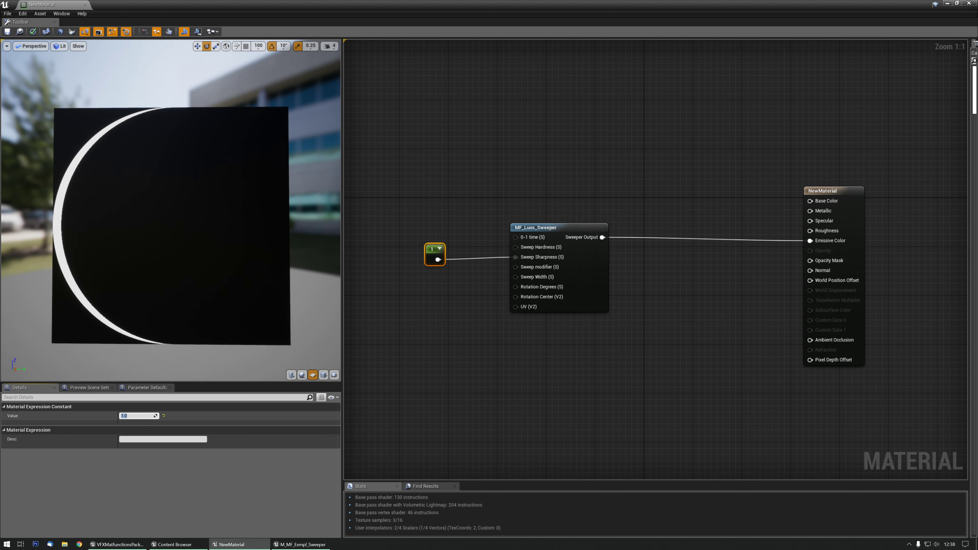
mouse_move(521, 269)
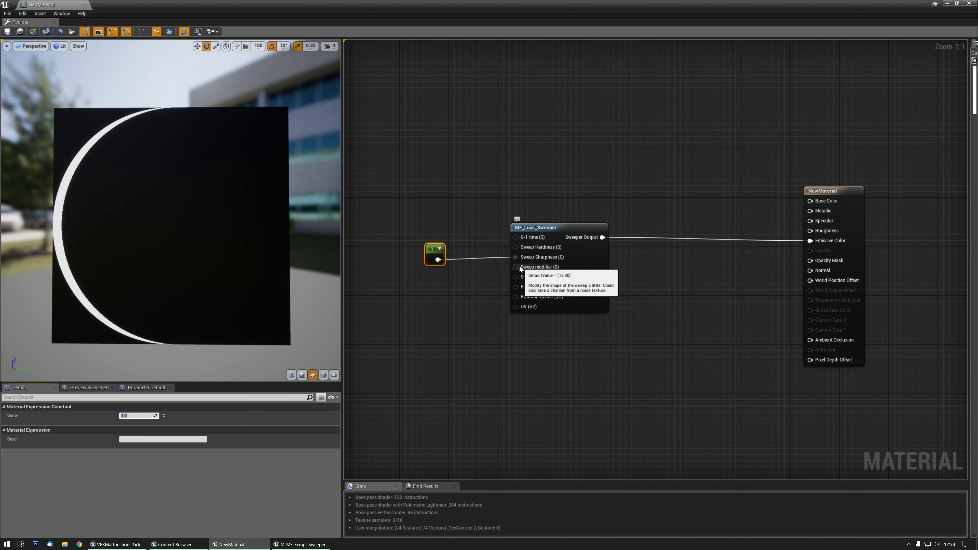
Move the constant's wire to Sweep modifier and set its value to 10, then 100.
ctrl+drag(515, 257, 515, 267)
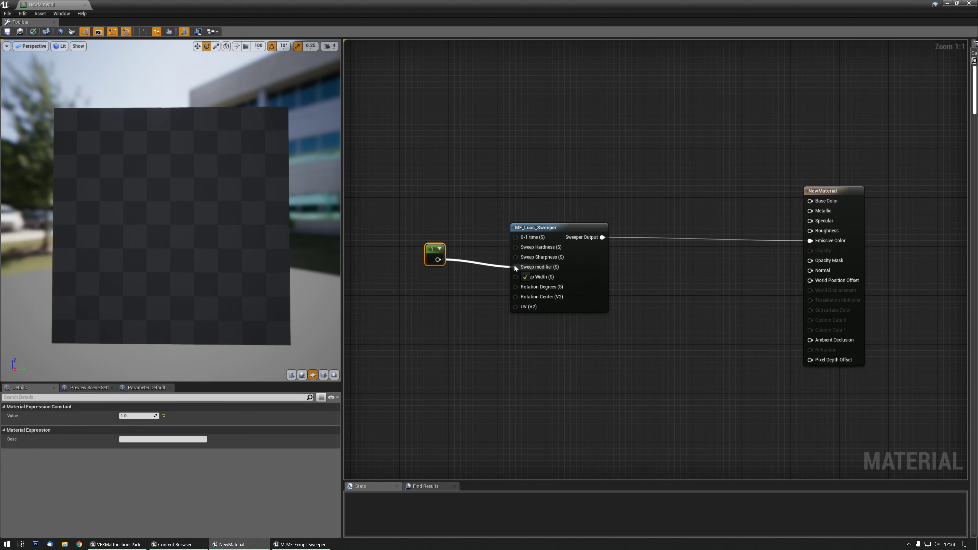
drag(429, 249, 429, 258)
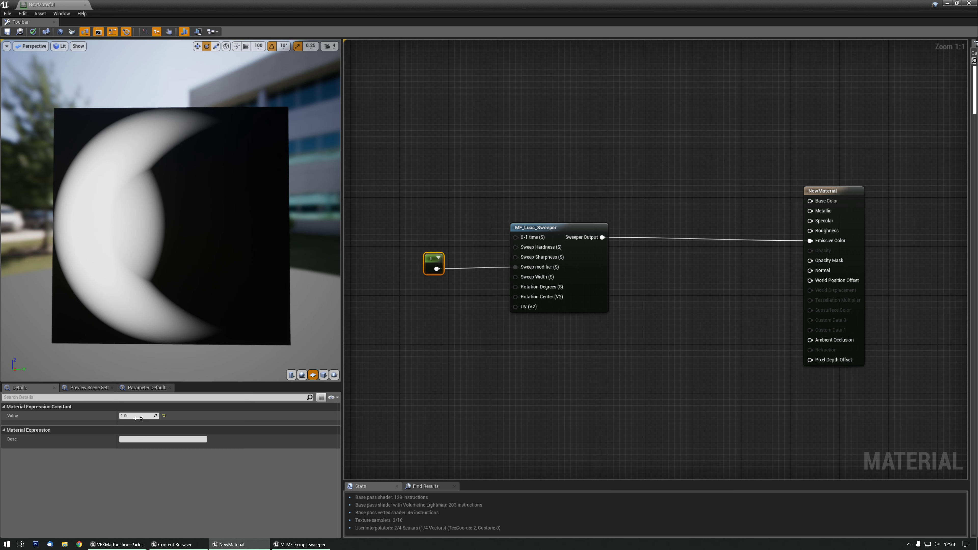
text(10)
key(Return)
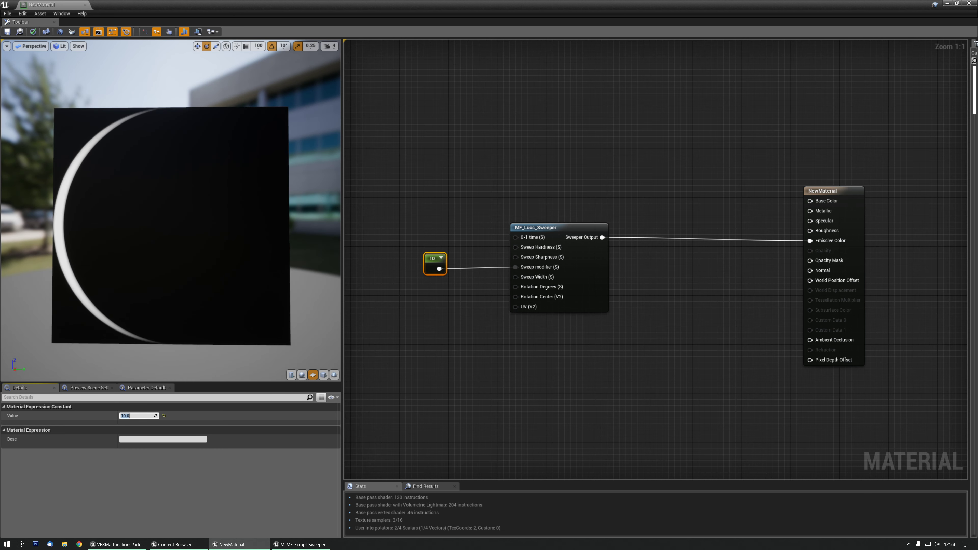
text(1)
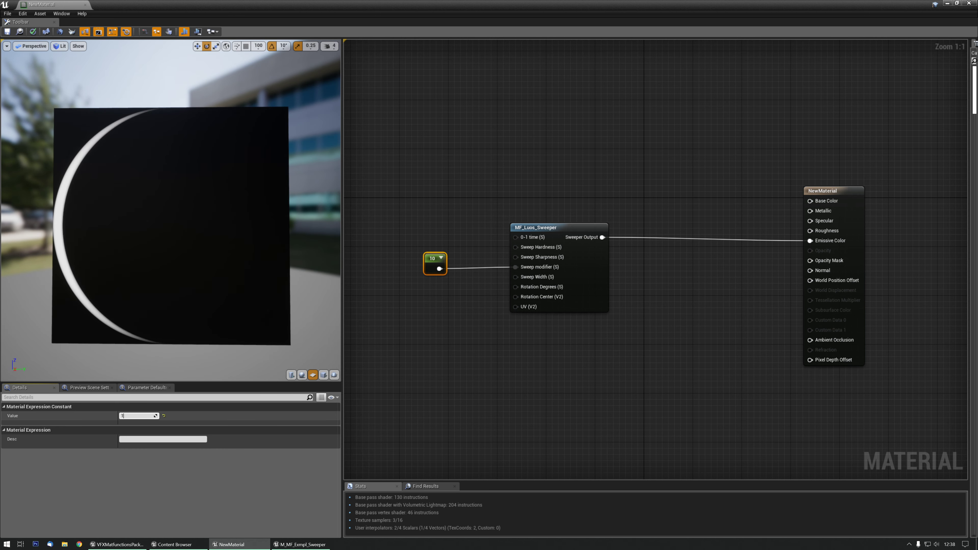
text(00)
key(Return)
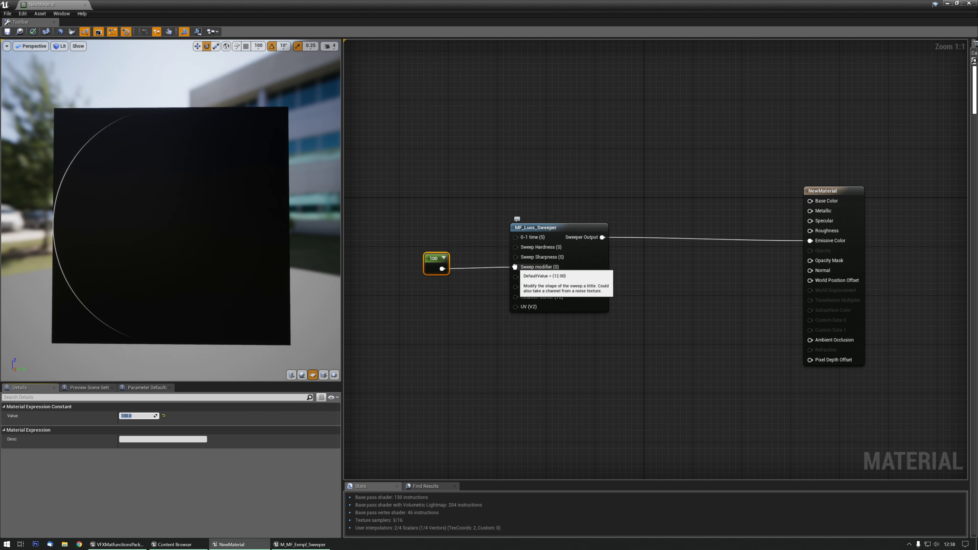
Move the constant's wire to Sweep Width and try values 0, 0.1 and 1.
ctrl+drag(515, 266, 515, 276)
drag(428, 267, 428, 274)
click(135, 415)
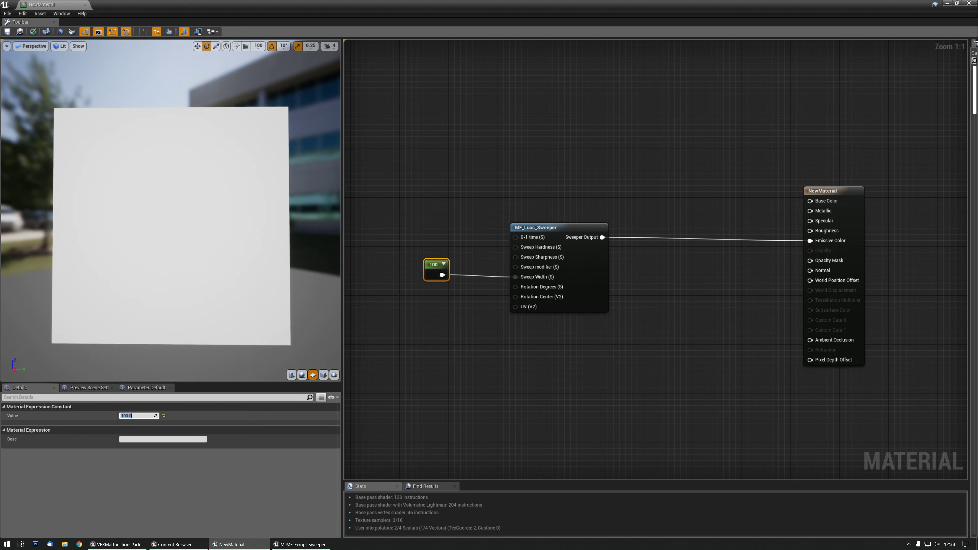
text(0)
key(Return)
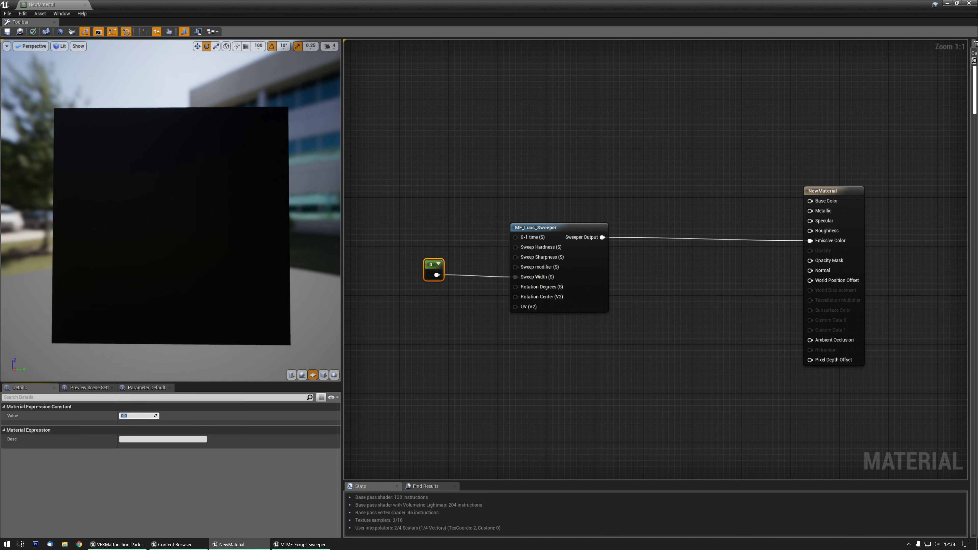
text(0.1)
key(Return)
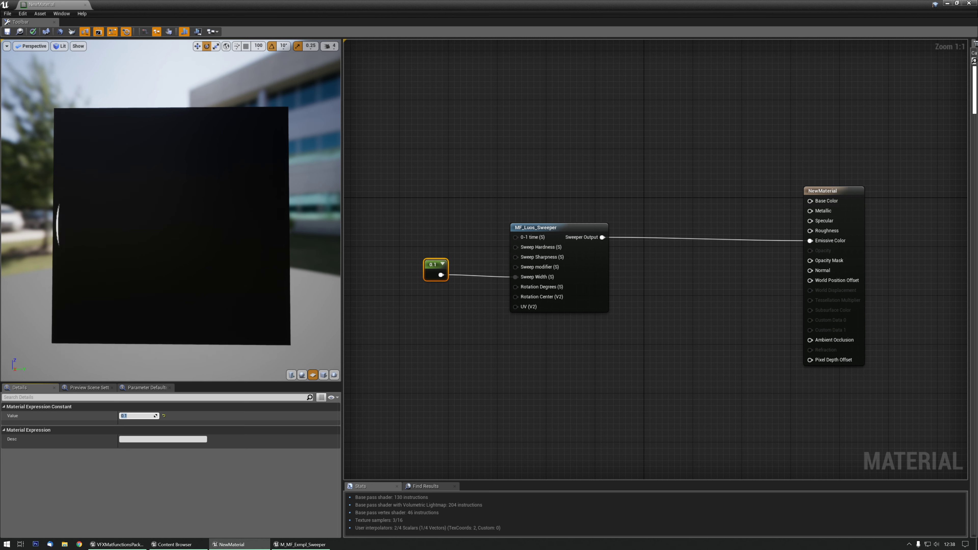
text(1)
key(Return)
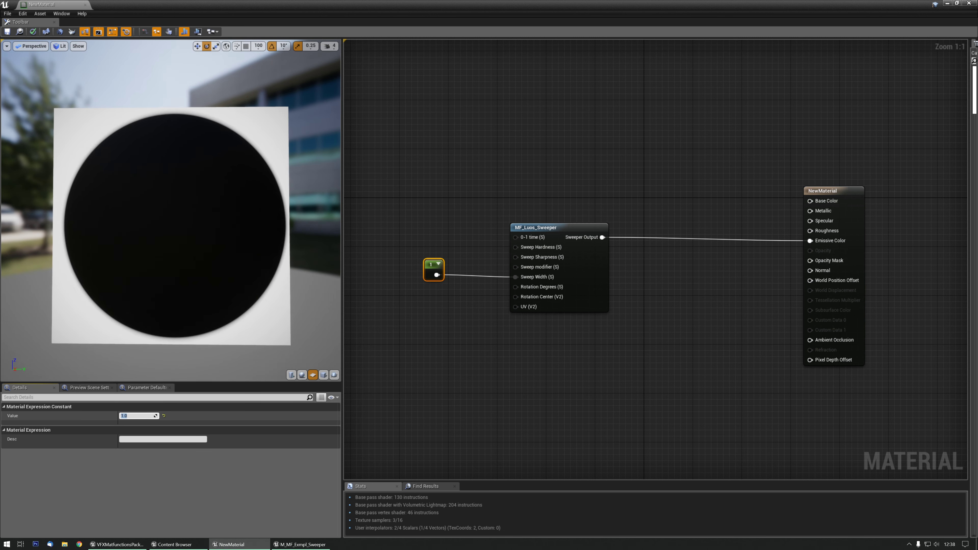
Try Sweep Width values 0.5, 0.76 and 0.45, then delete the constant.
text(0.5)
key(Return)
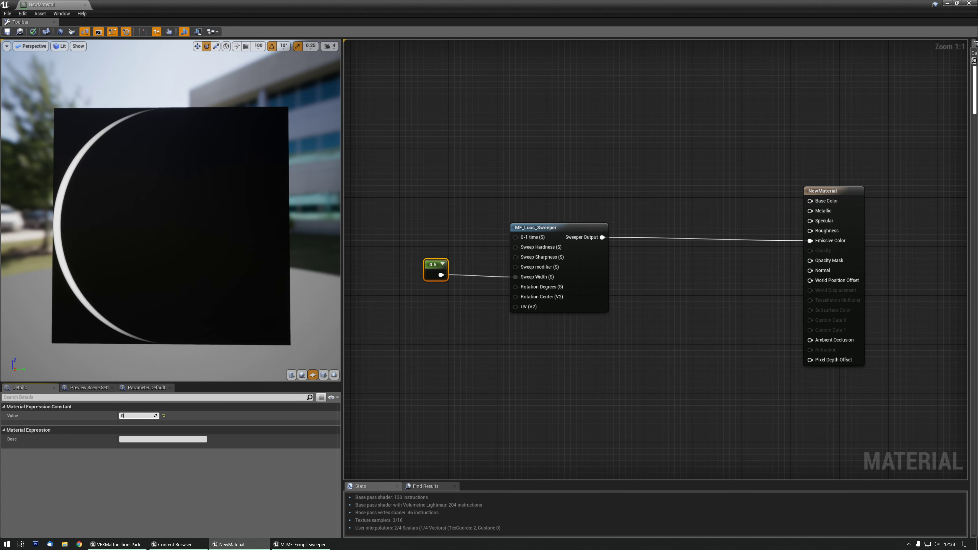
text(0.76)
key(Return)
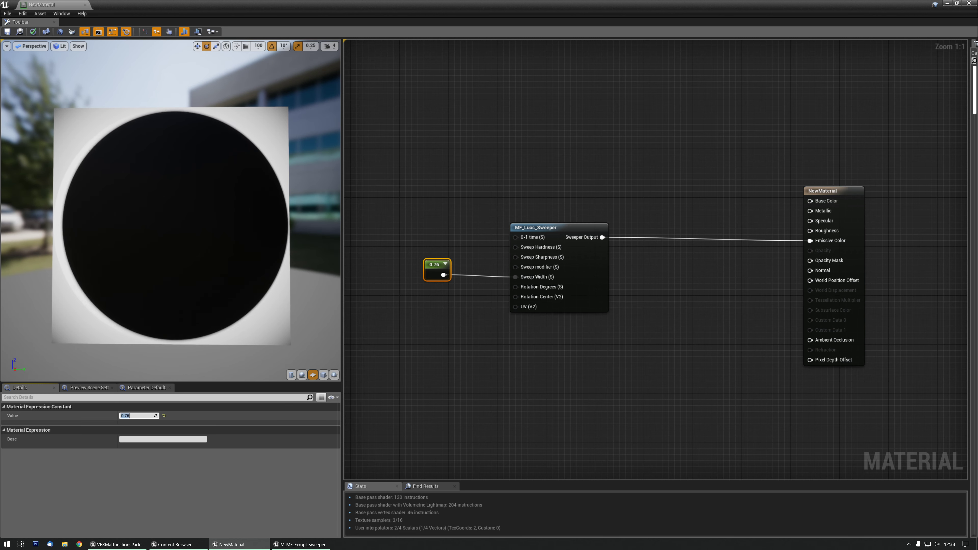
text(0.45)
key(Return)
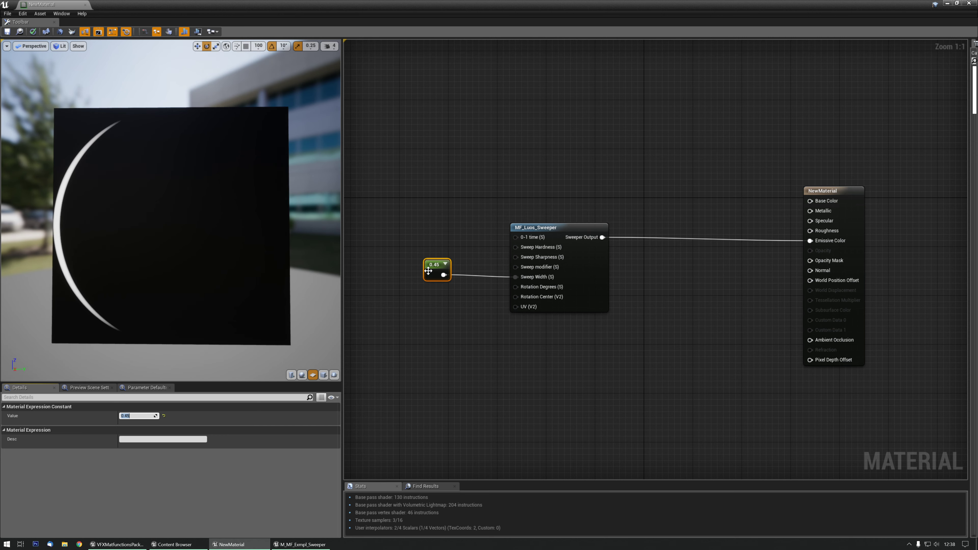
key(Delete)
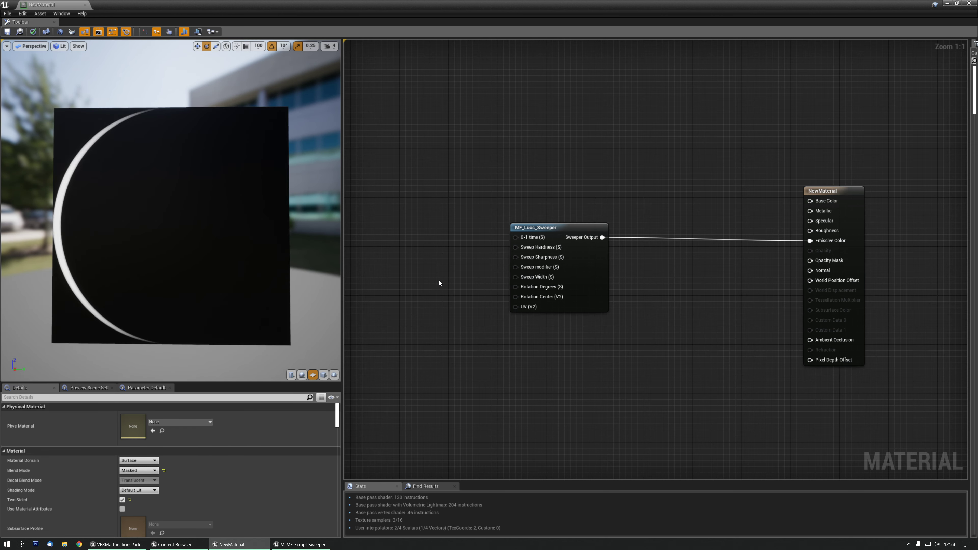
Add a constant wired to Rotation Degrees, try 45 and 90, then delete it.
key(1)
click(438, 283)
drag(451, 296, 439, 273)
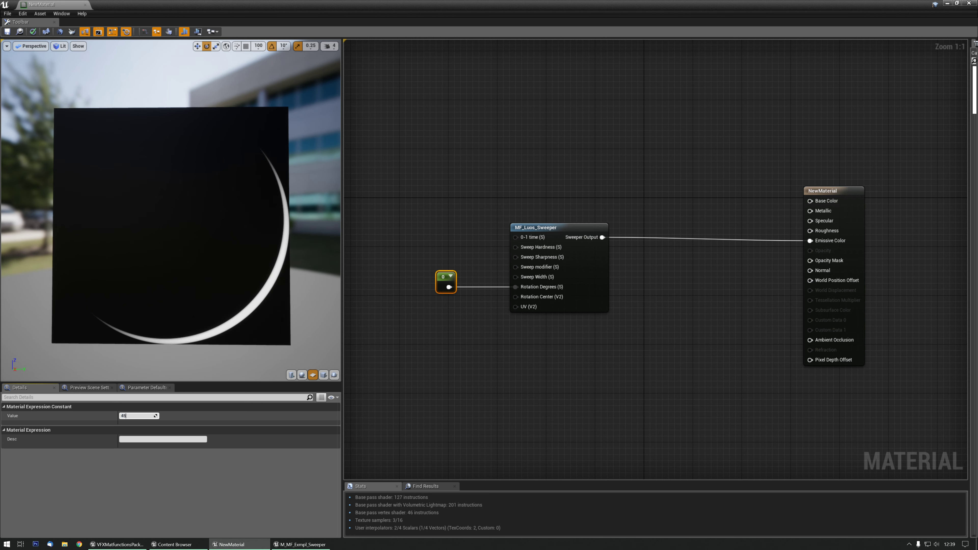
text(45)
key(Return)
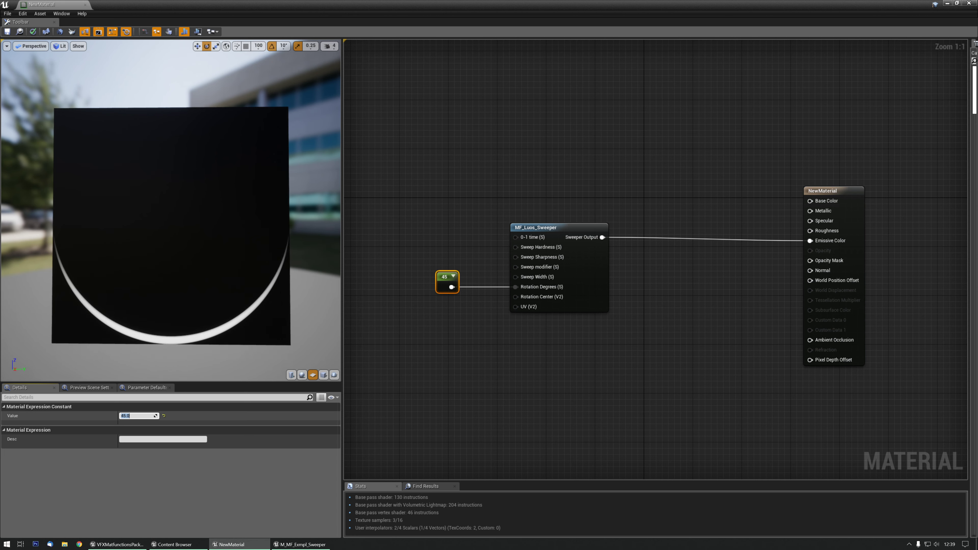
text(90)
key(Return)
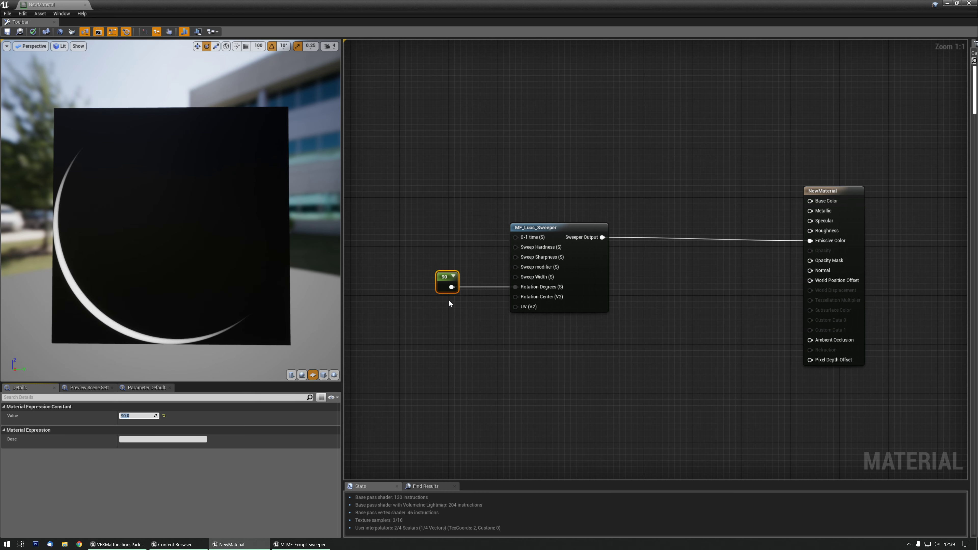
click(444, 278)
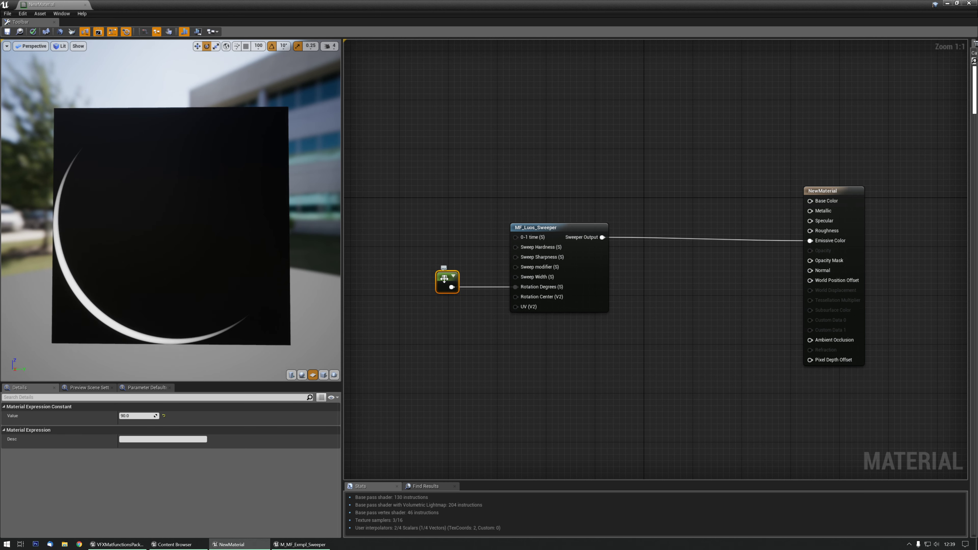
key(Delete)
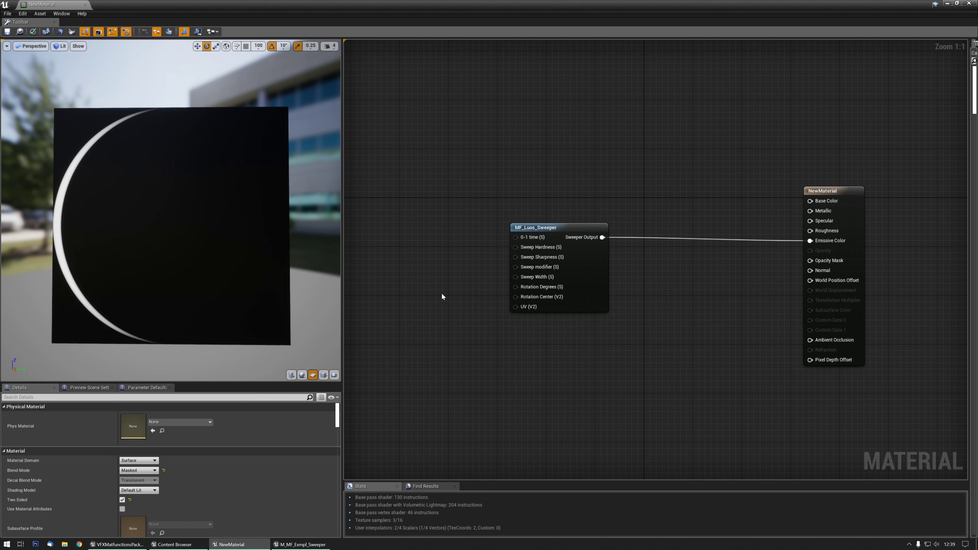
Add a Constant2Vector wired into Rotation Center (V2) with R 0.5 and G 0.5.
click(441, 293)
drag(458, 309, 514, 297)
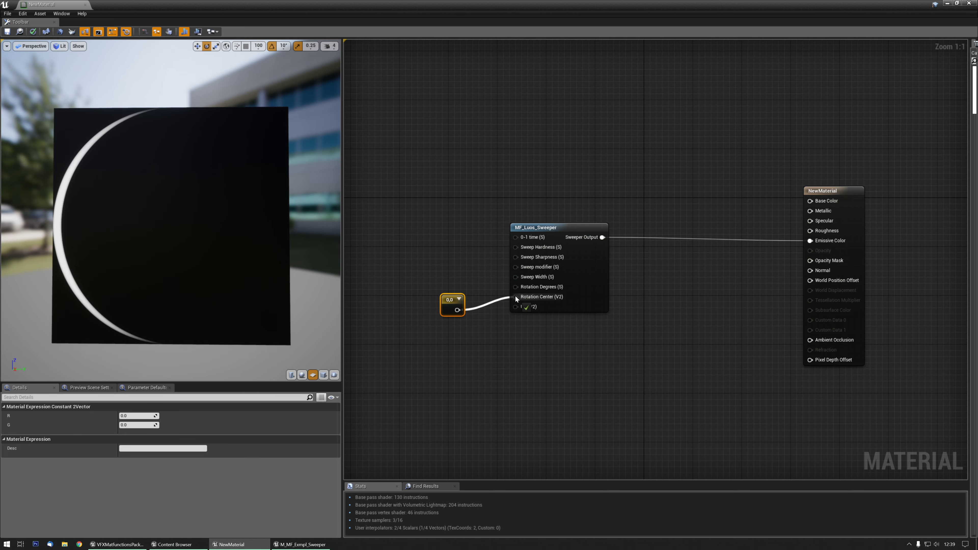
drag(450, 308, 452, 297)
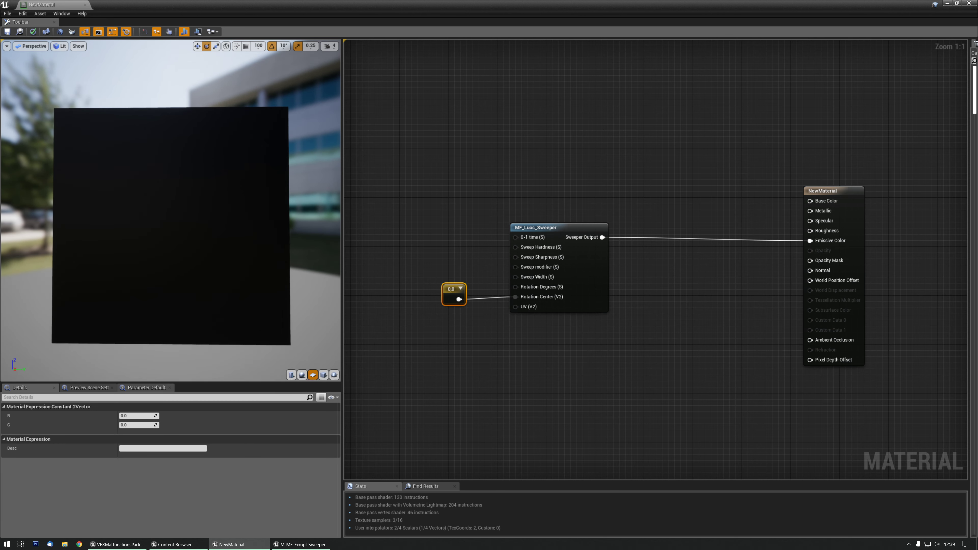
text(.5)
key(Tab)
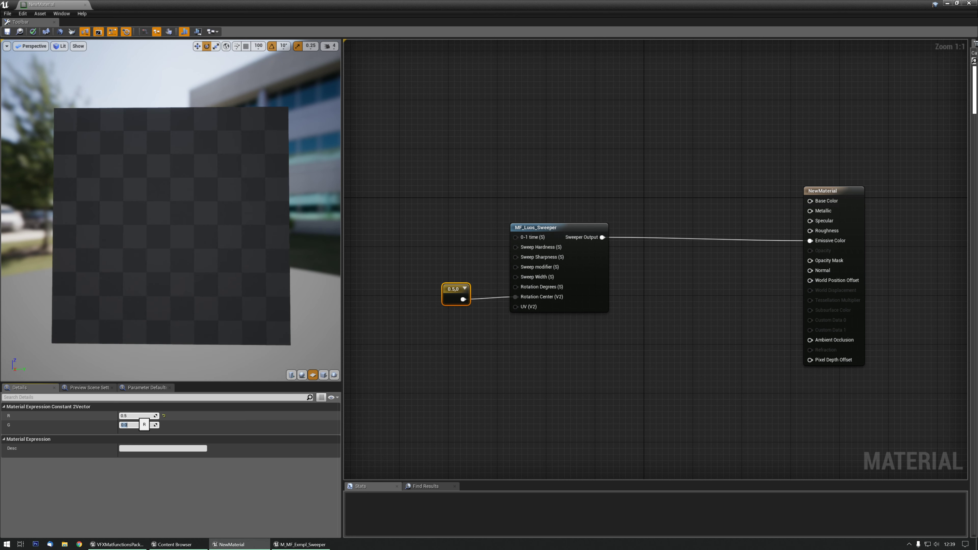
text(0)
key(Return)
Change the Rotation Center R value to 0.45, then delete the vector constant.
click(133, 415)
text(0.45)
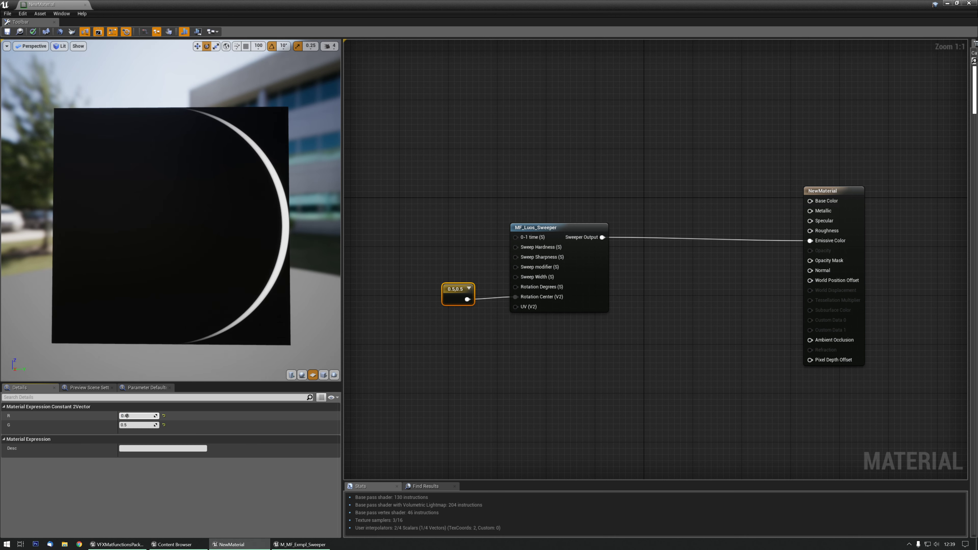
key(Return)
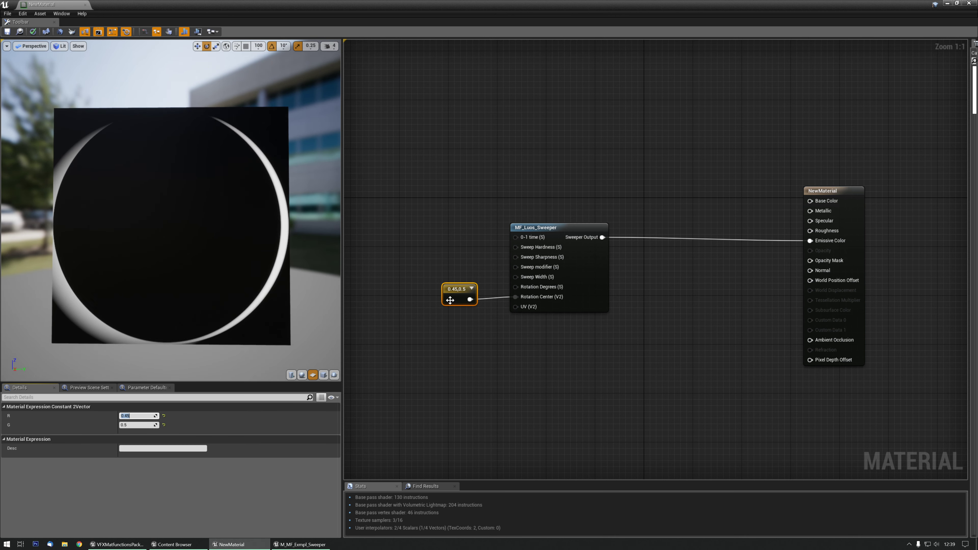
key(Delete)
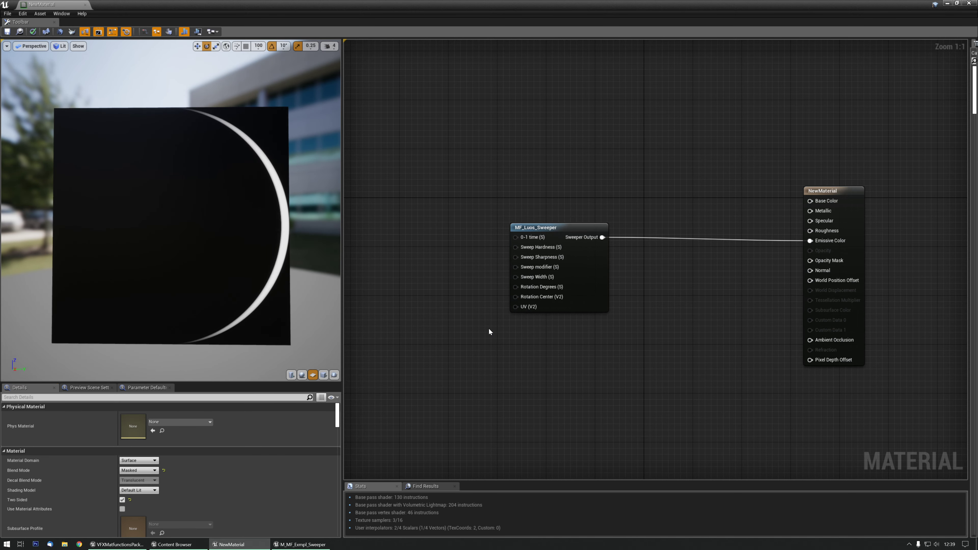
right_drag(488, 328, 640, 280)
scroll(542, 329, down, 1)
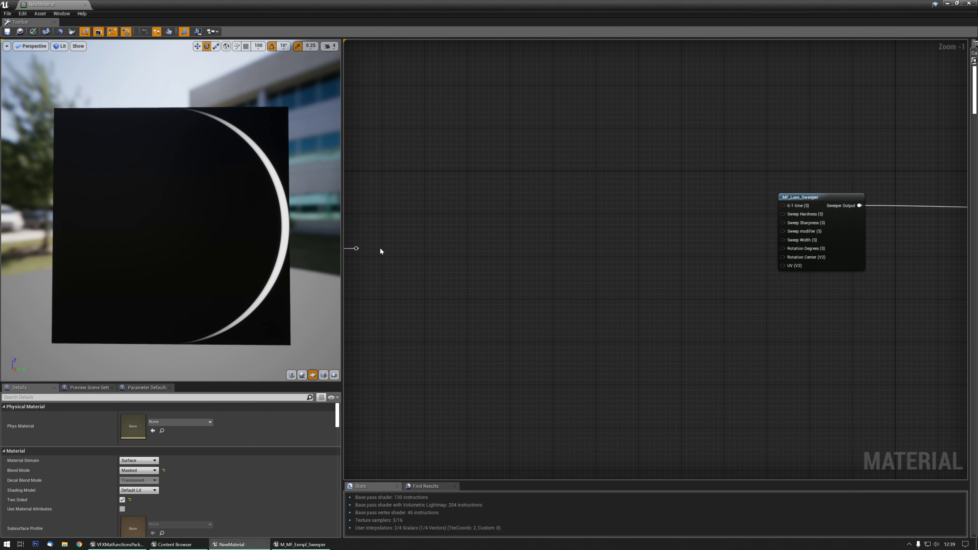
drag(356, 248, 783, 265)
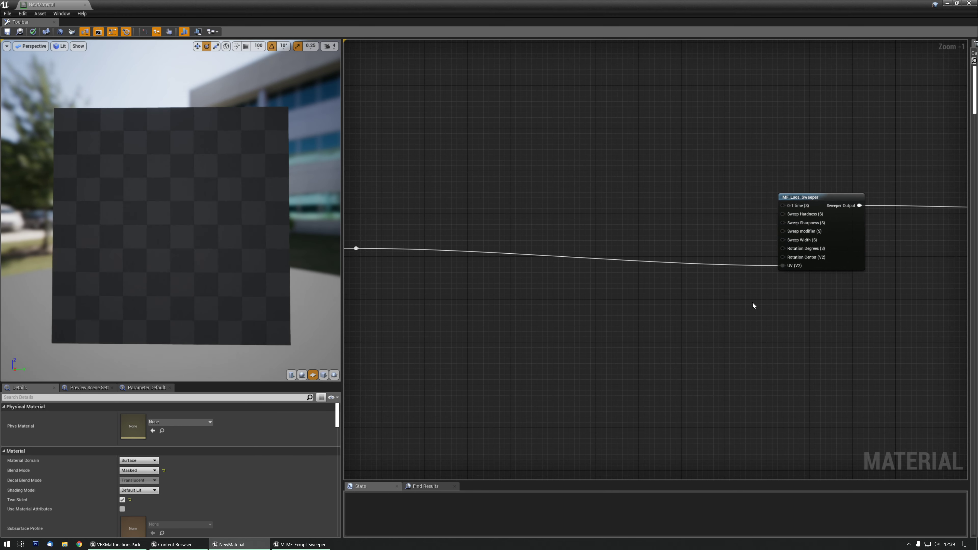
right_drag(585, 254, 415, 273)
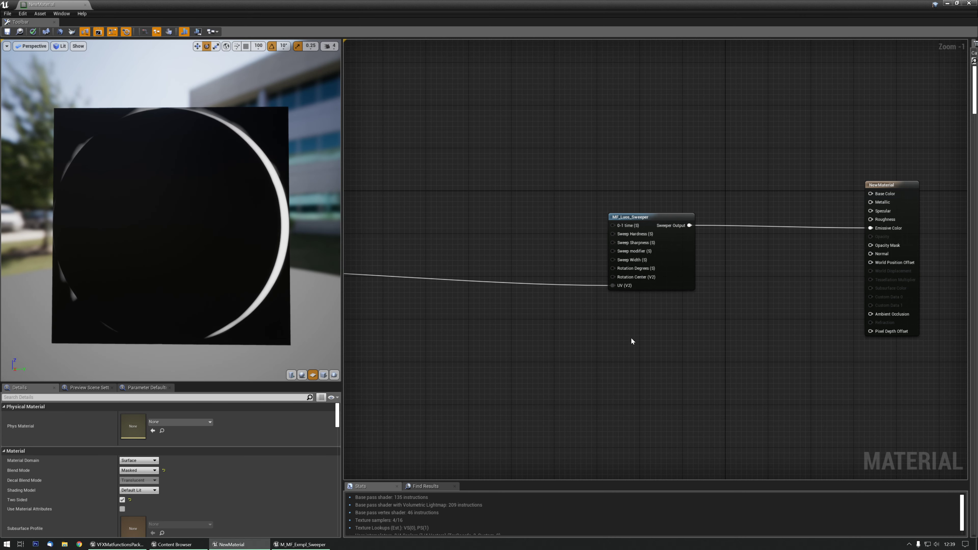
alt+click(612, 285)
scroll(459, 296, up, 2)
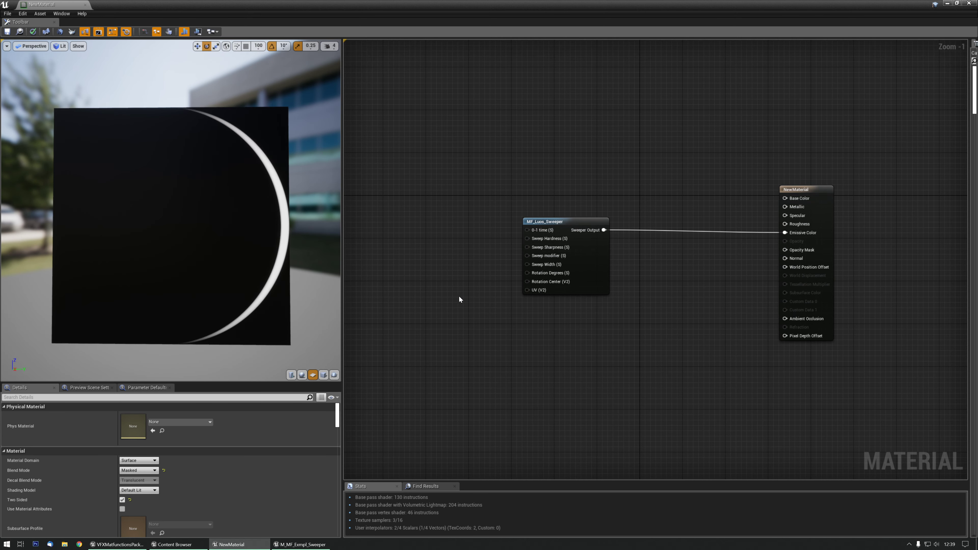
right_drag(465, 272, 452, 269)
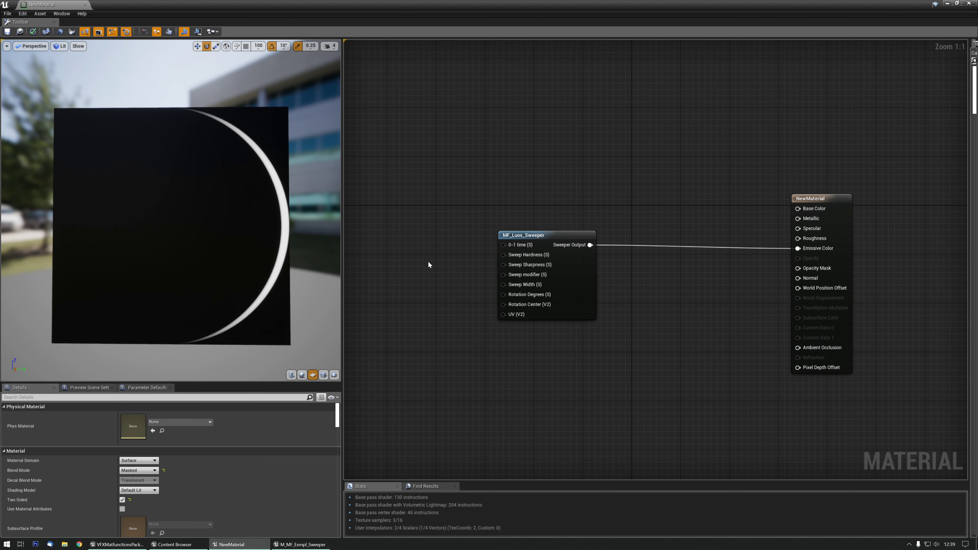
right_drag(428, 260, 457, 242)
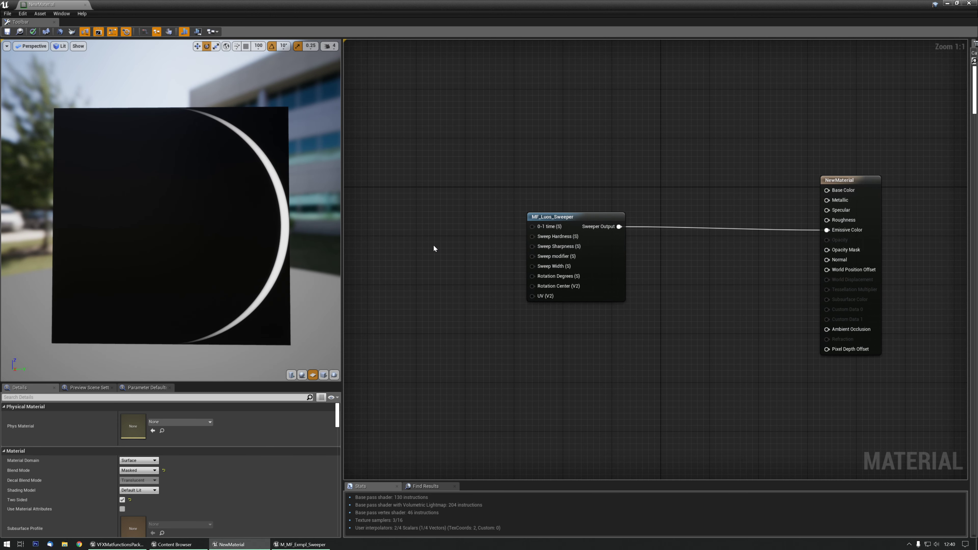
Place a Texture Sample node and assign T_NoiseMask_37 as its texture.
click(407, 243)
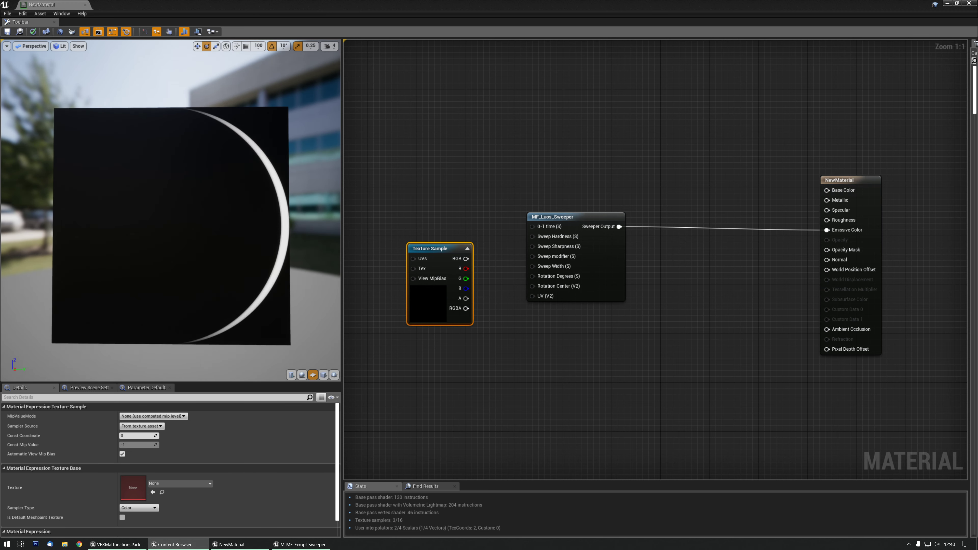
click(416, 265)
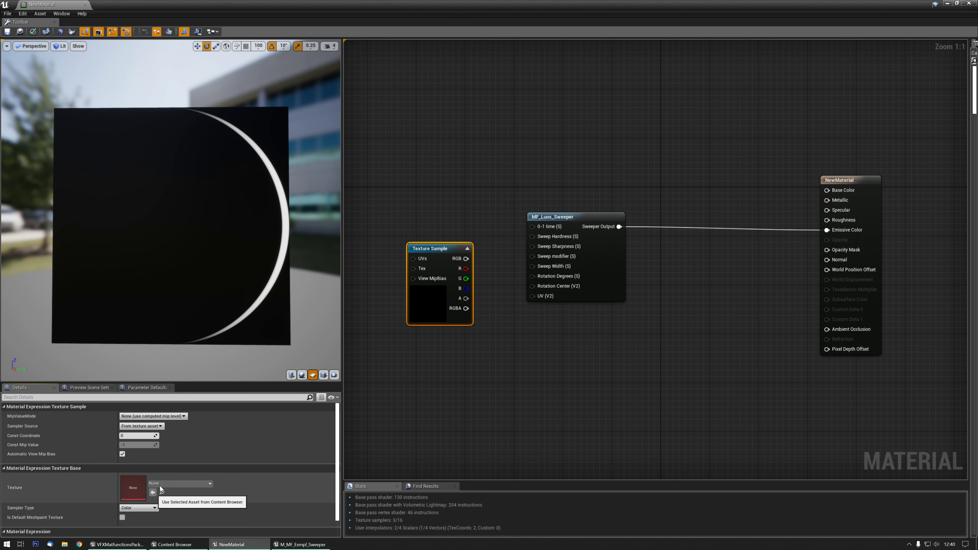
click(153, 492)
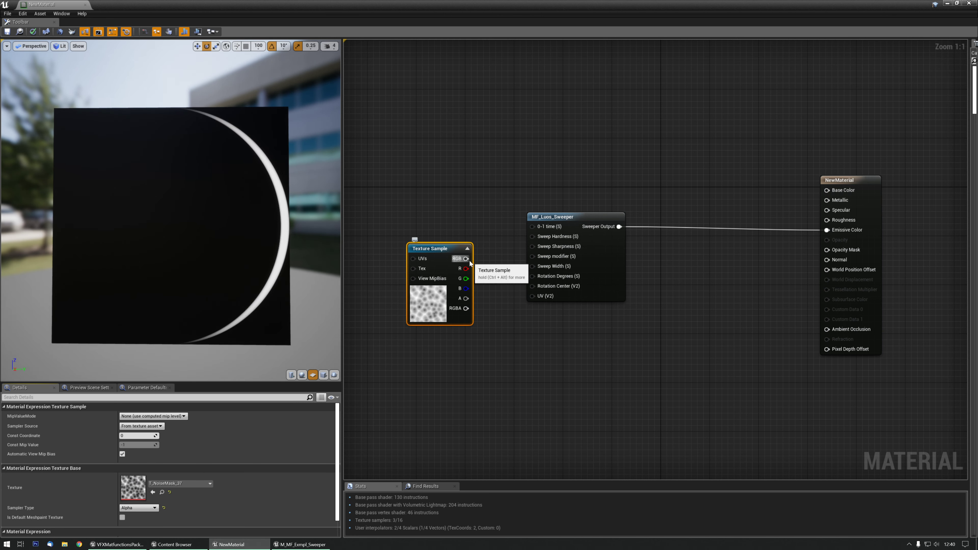
Try the noise R channel on Sweep modifier, Hardness, Rotation Degrees and Width, finally connecting it to 0-1 time.
drag(467, 269, 535, 257)
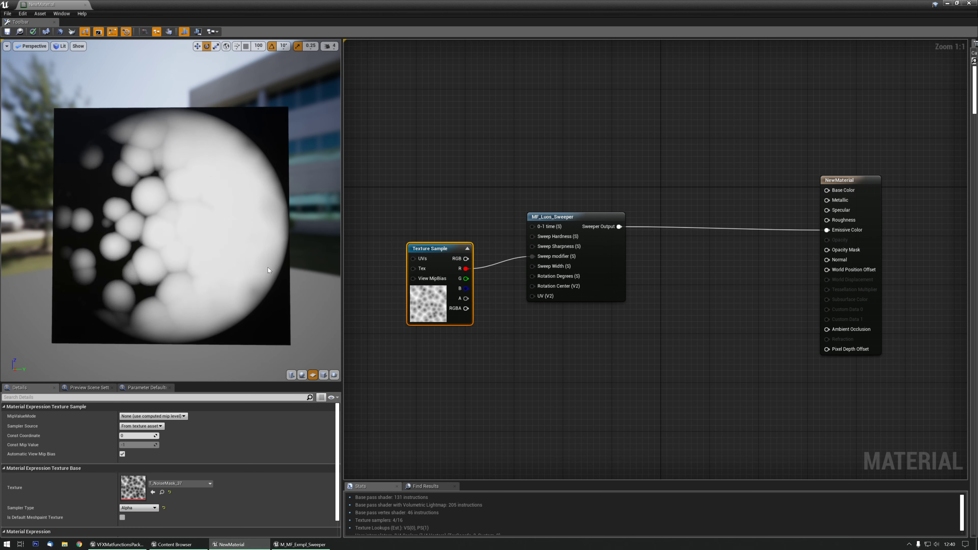
click(300, 544)
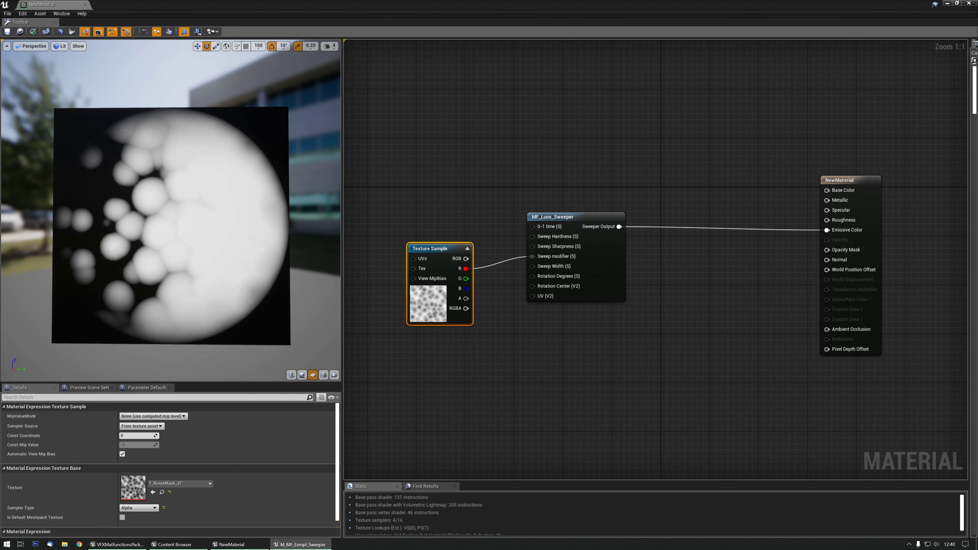
right_drag(507, 342, 536, 282)
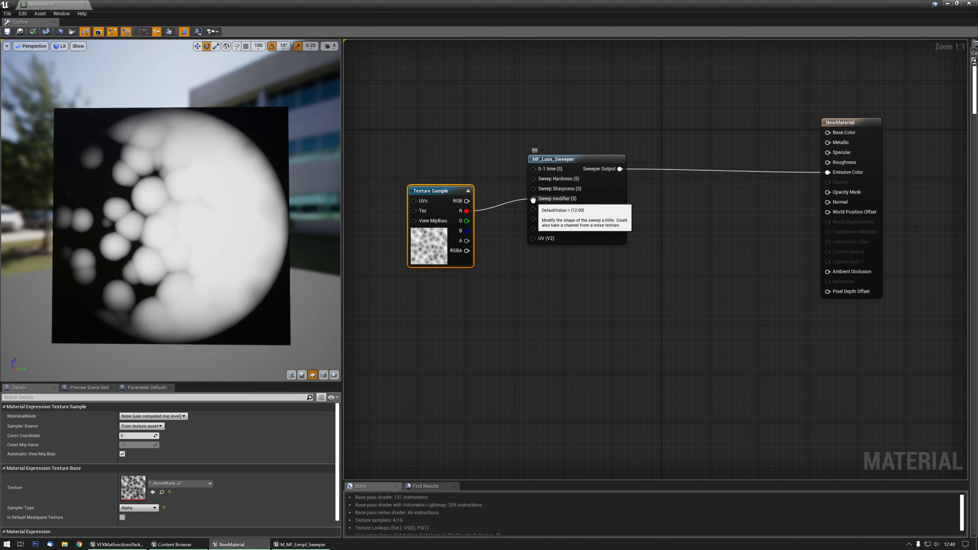
ctrl+drag(533, 200, 538, 183)
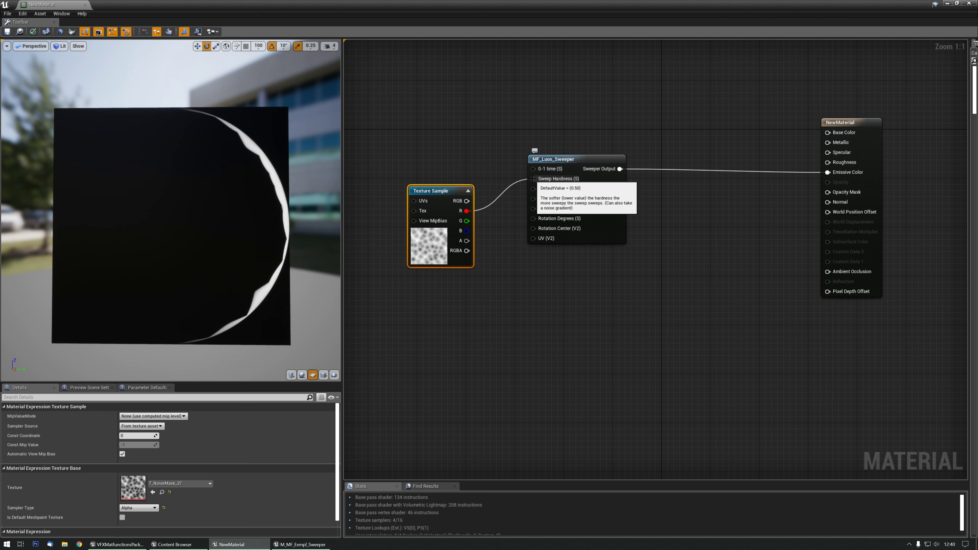
ctrl+drag(533, 179, 532, 229)
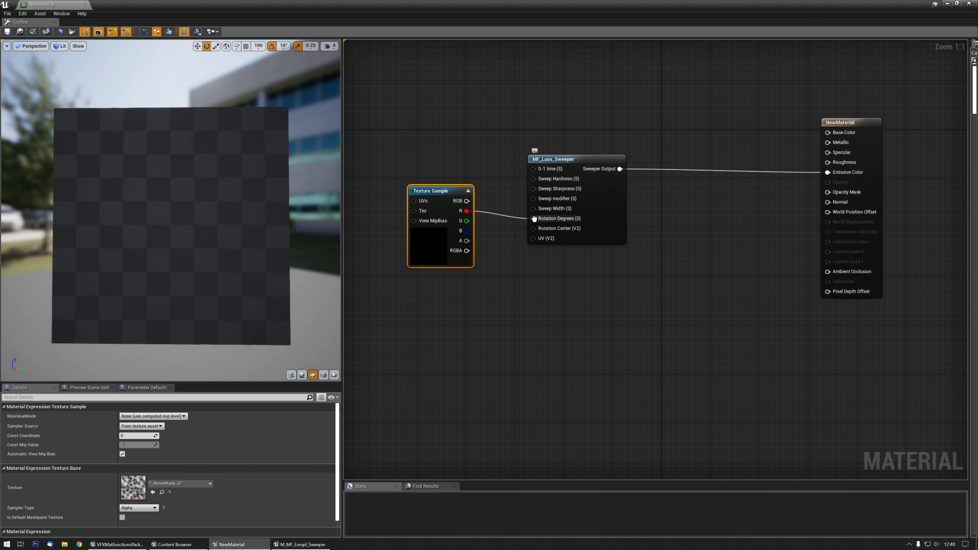
ctrl+drag(533, 218, 533, 208)
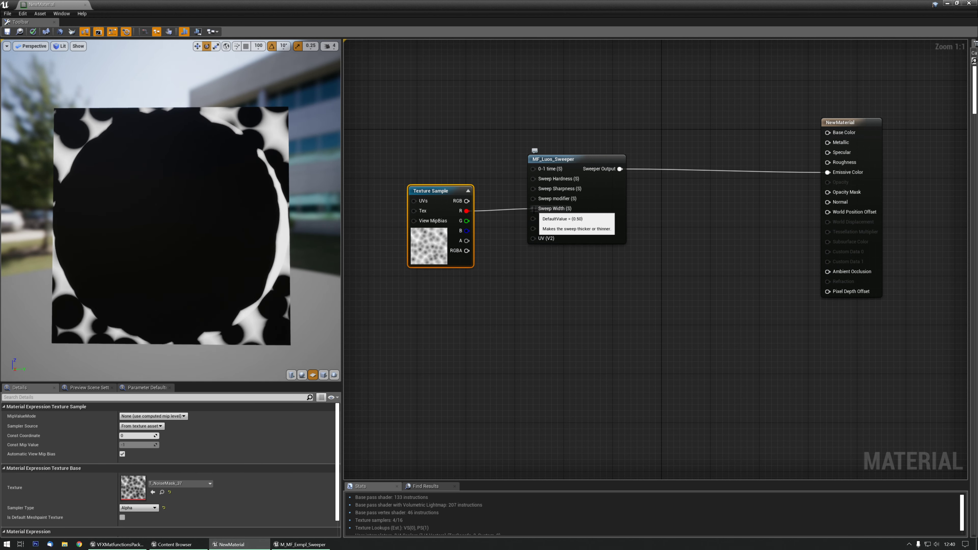
ctrl+drag(533, 208, 535, 169)
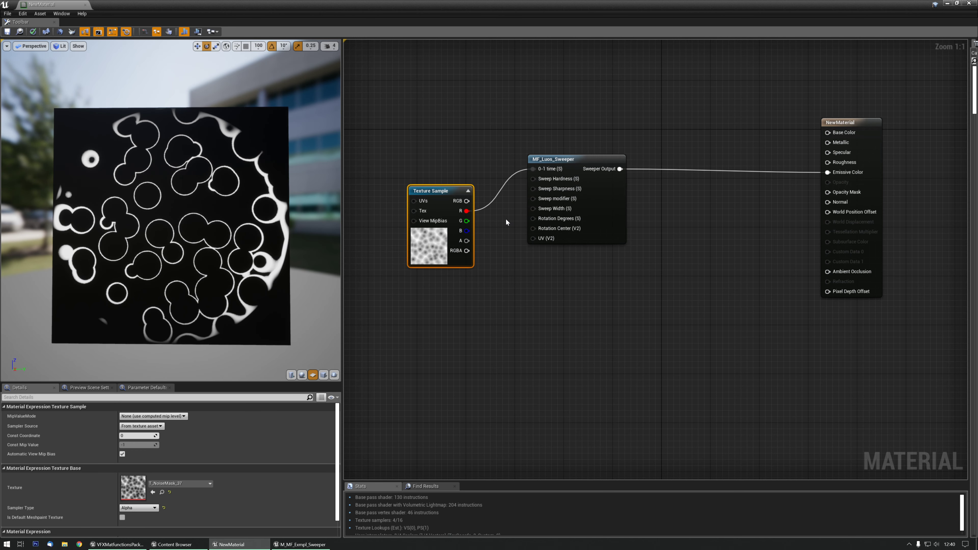
right_drag(506, 219, 511, 275)
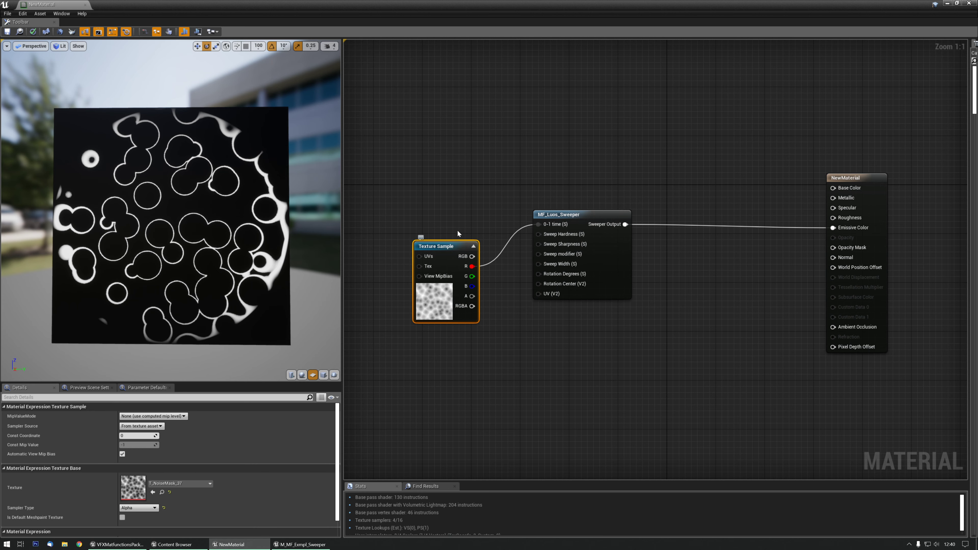
Add a Time node with a custom period of 1.0.
right_drag(458, 233, 497, 251)
right_click(497, 251)
text(time)
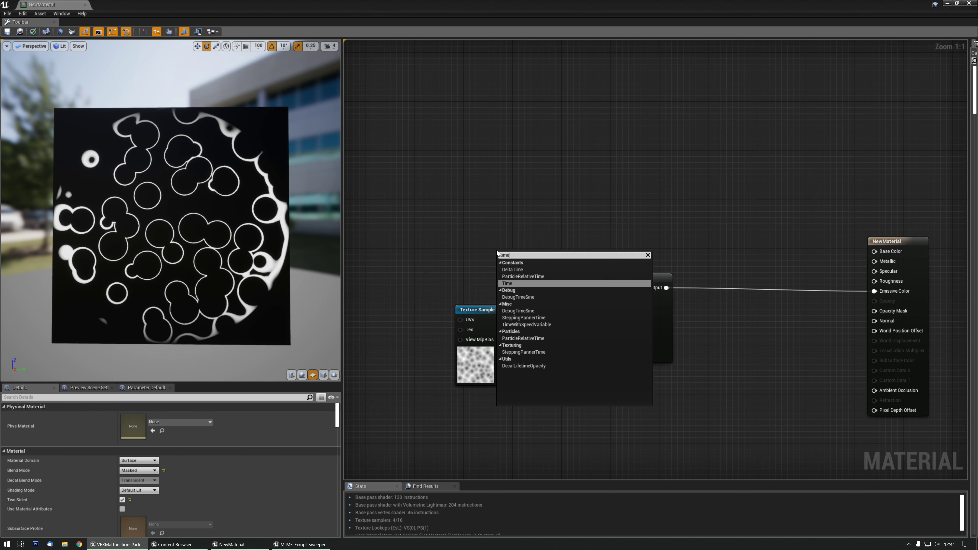
key(Return)
drag(516, 255, 469, 247)
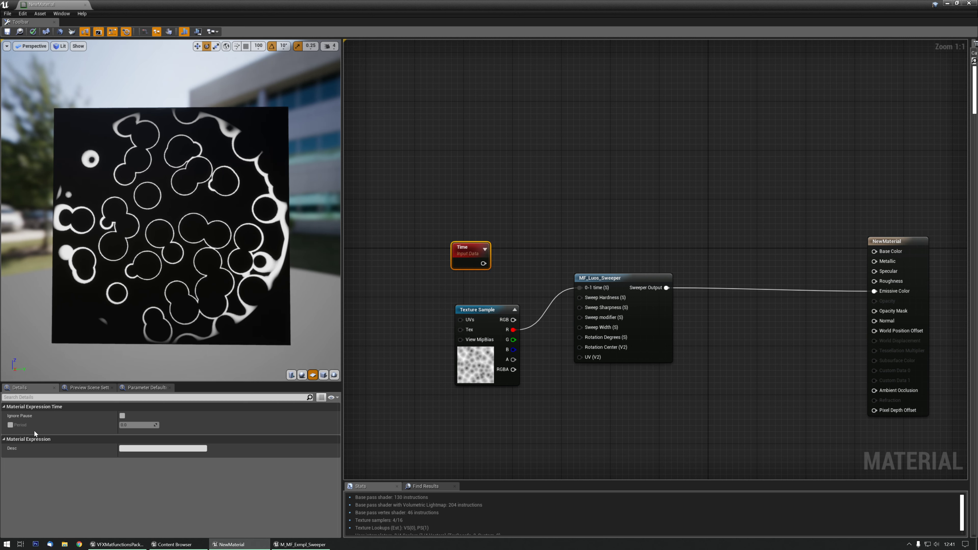
click(10, 424)
click(137, 424)
text(1)
key(Return)
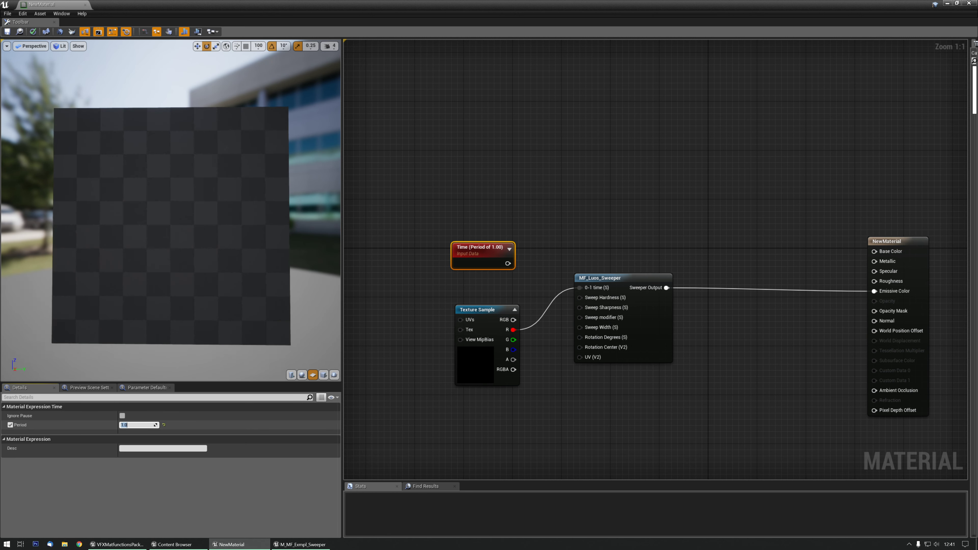
Add an Add node with Time into A and the noise red channel into B.
click(539, 258)
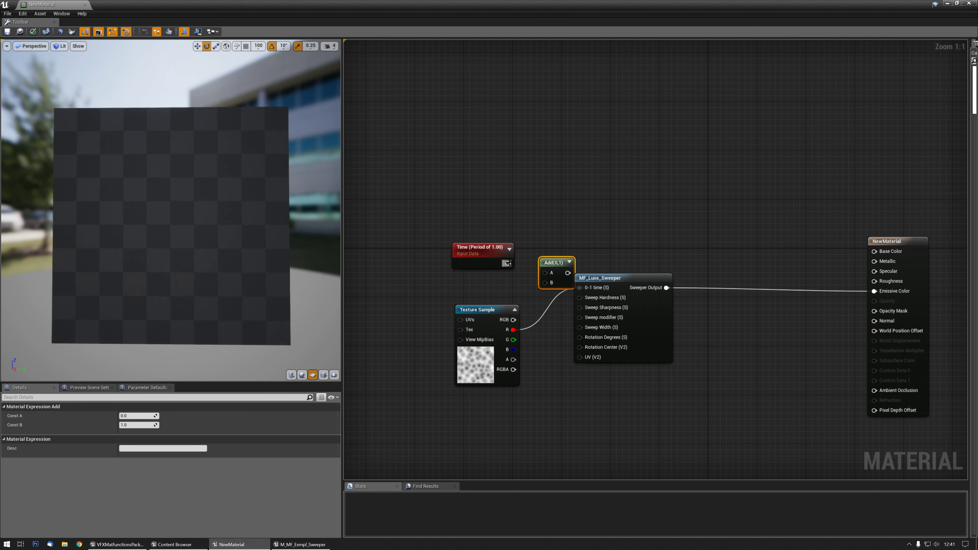
drag(507, 263, 545, 273)
drag(513, 330, 579, 287)
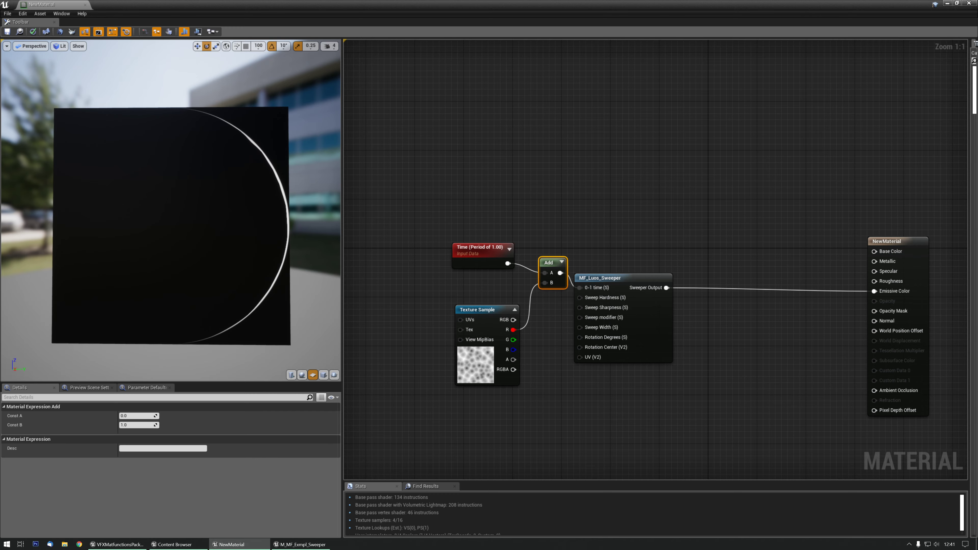
right_drag(384, 251, 437, 218)
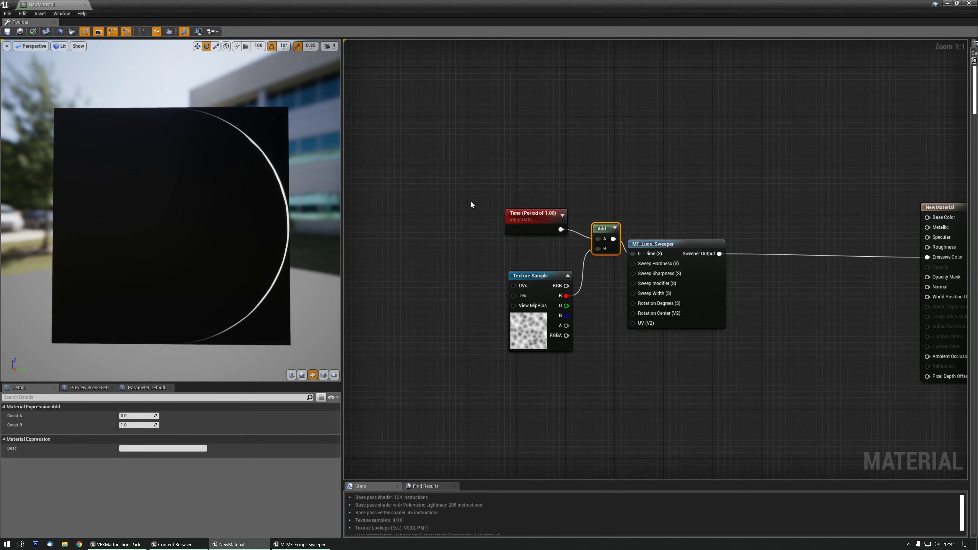
click(538, 276)
Delete the noise Texture Sample and place a TexCoord[0] node in its place.
key(Delete)
right_click(500, 278)
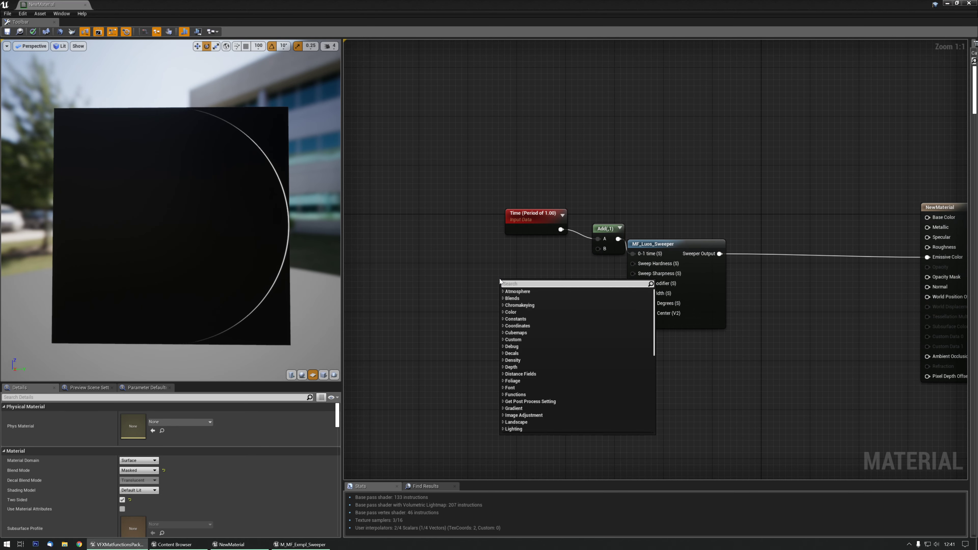
text(t)
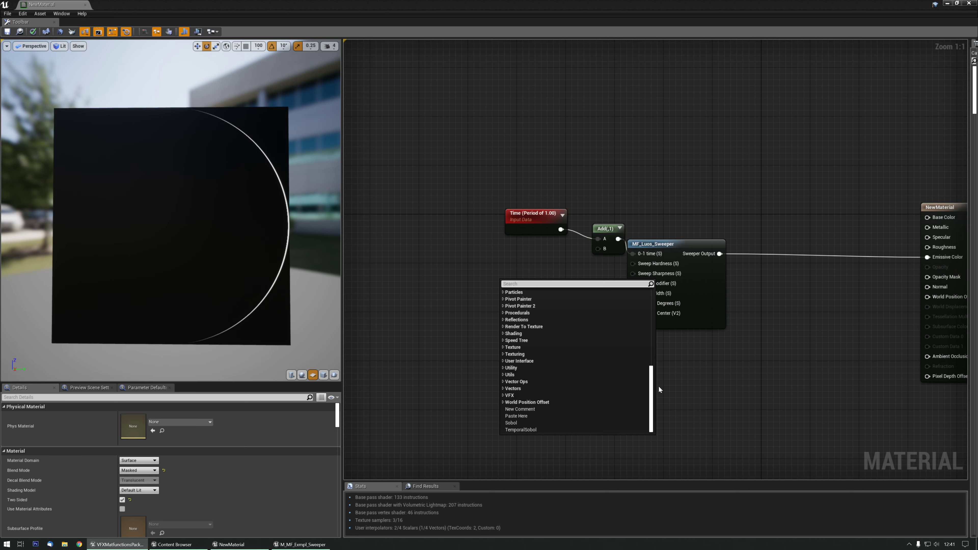
click(487, 295)
click(487, 278)
drag(495, 281, 463, 280)
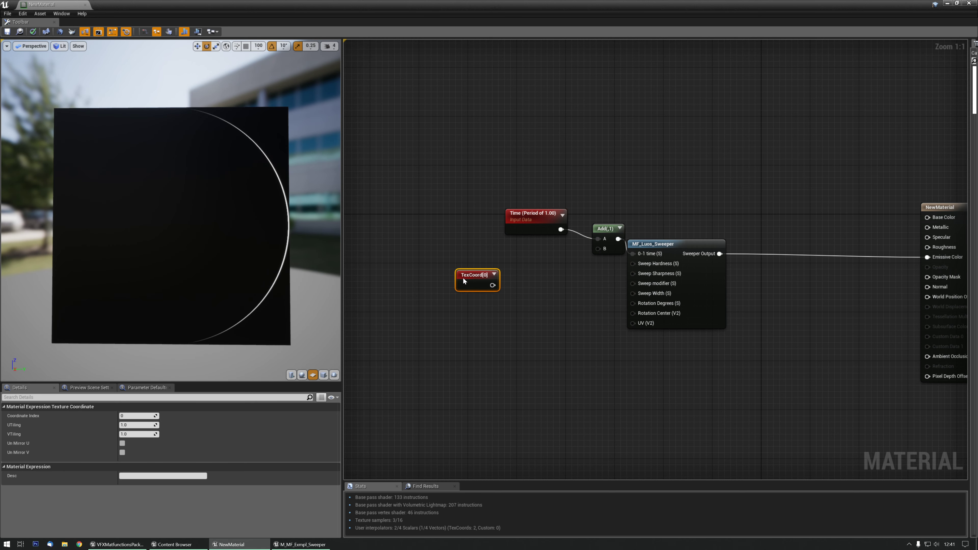
Feed TexCoord into a ComponentMask, preview it, and keep only the G channel.
right_click(475, 287)
text(mask)
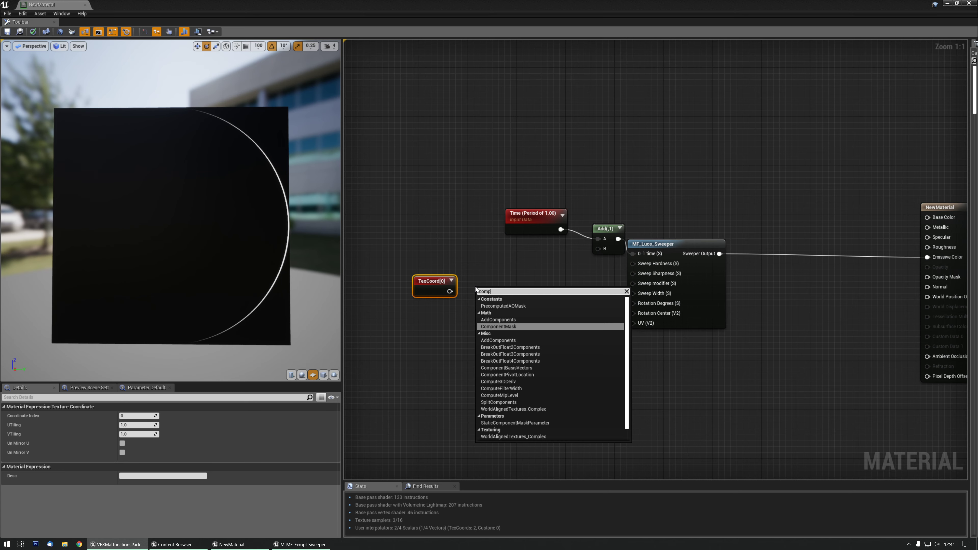
key(Return)
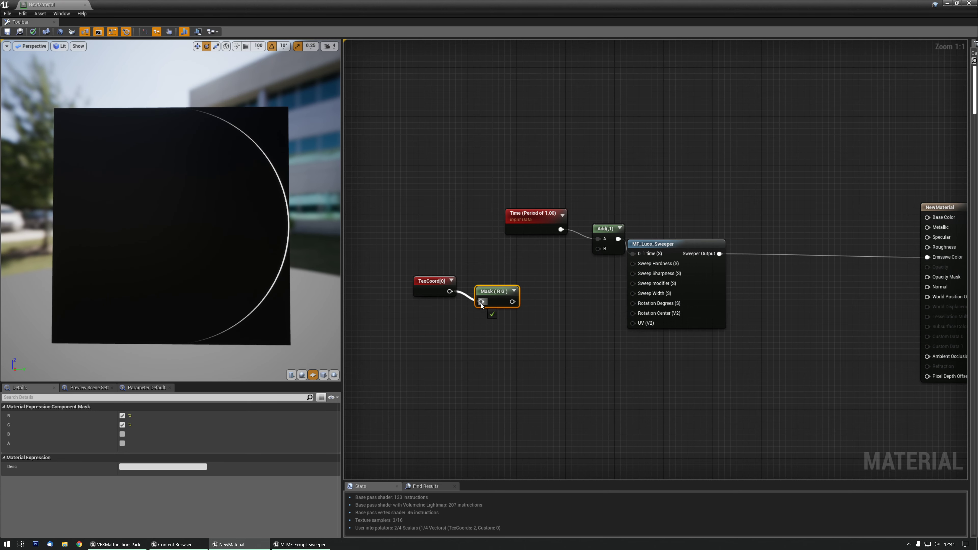
drag(481, 303, 480, 303)
drag(493, 292, 486, 282)
key(space)
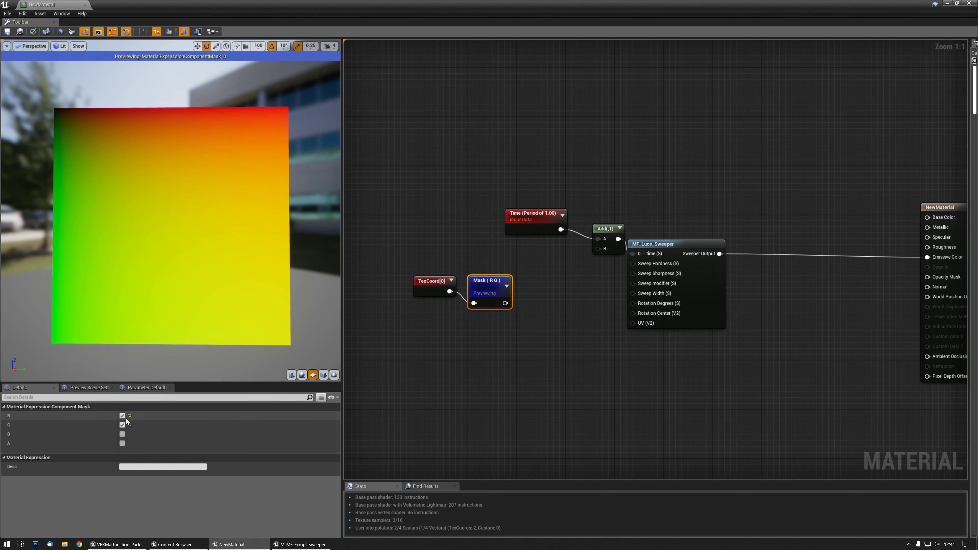
click(122, 424)
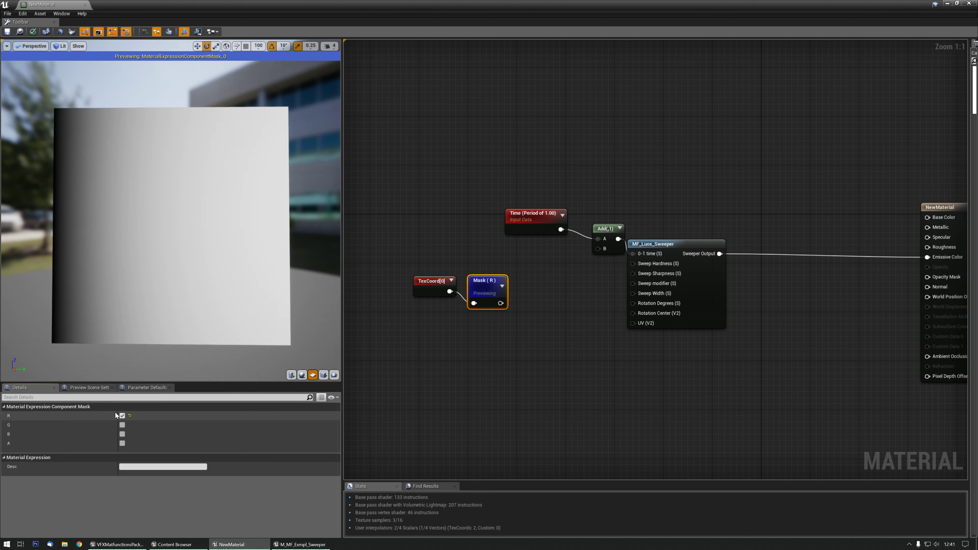
click(122, 424)
click(123, 415)
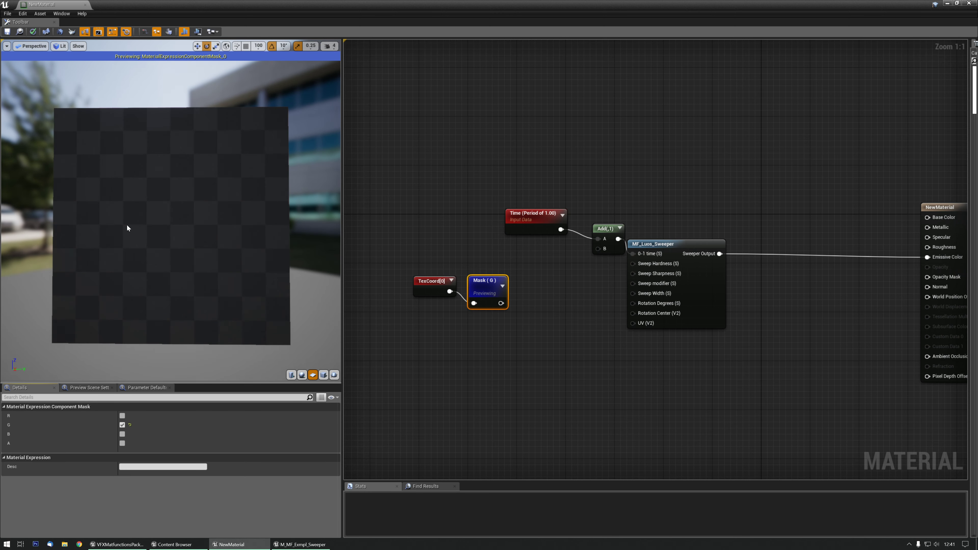
Replace the Add node with a Multiply of Time and Mask feeding 0-1 time.
drag(536, 221, 474, 221)
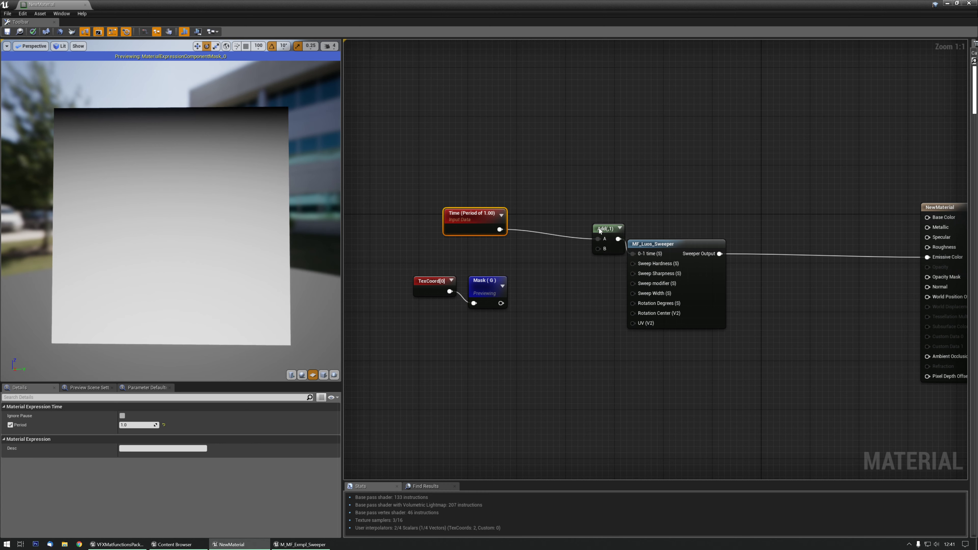
click(600, 230)
key(Delete)
click(537, 233)
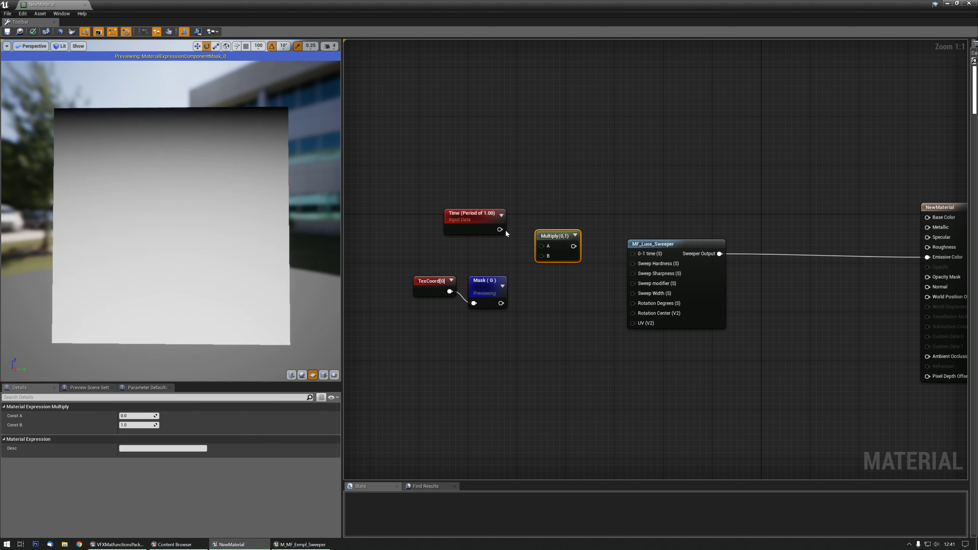
drag(500, 229, 541, 245)
drag(500, 303, 541, 255)
drag(563, 246, 632, 254)
Stop the Mask preview and set the Time node's period to 2.0.
click(485, 283)
key(space)
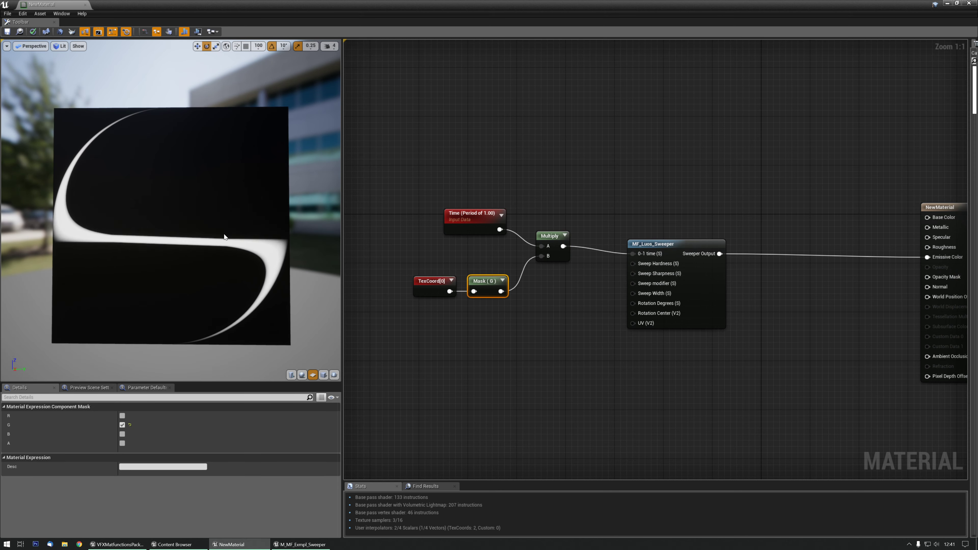
click(454, 215)
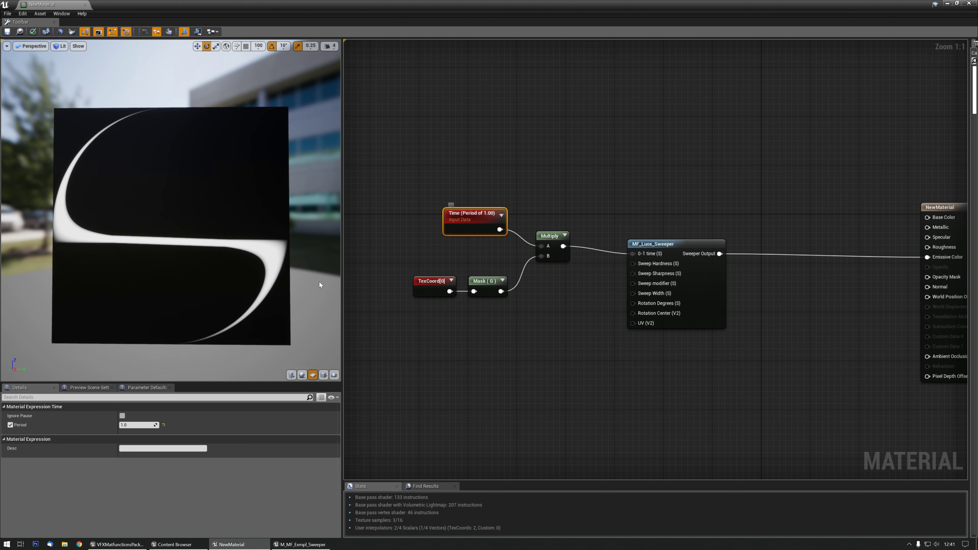
click(139, 425)
text(2.0)
key(Return)
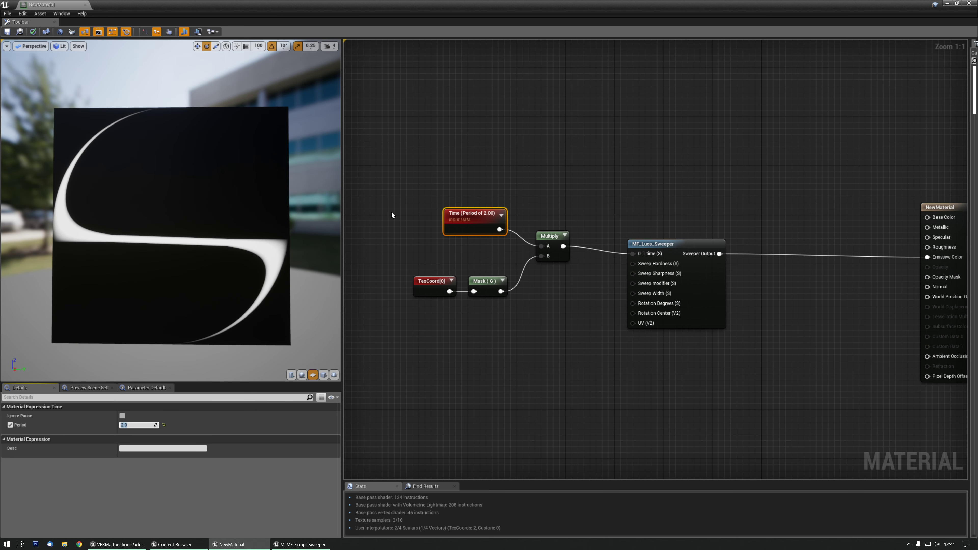
drag(410, 194, 564, 326)
click(564, 326)
right_drag(564, 326, 523, 293)
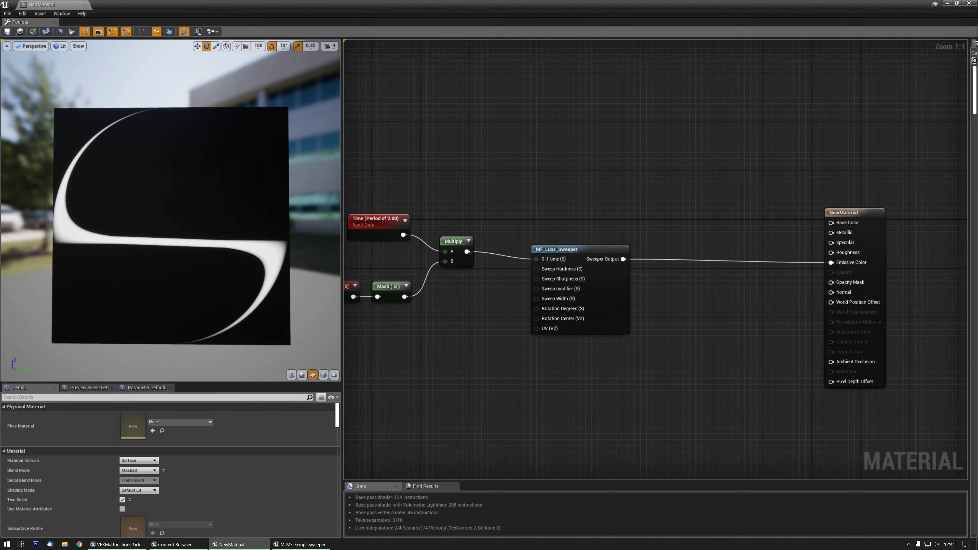